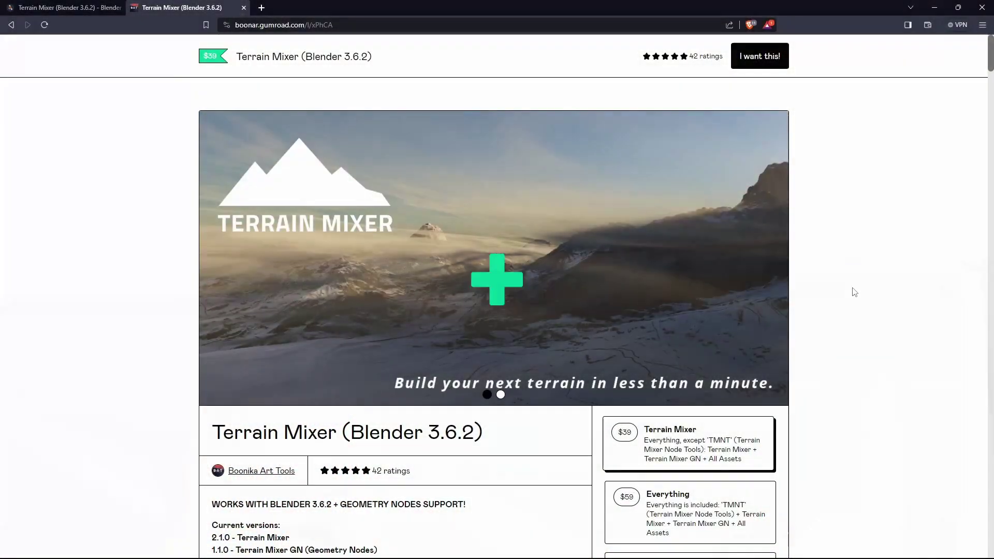
{"action": "scroll", "coordinate": [839, 290], "scroll_direction": "down", "scroll_amount": 10}
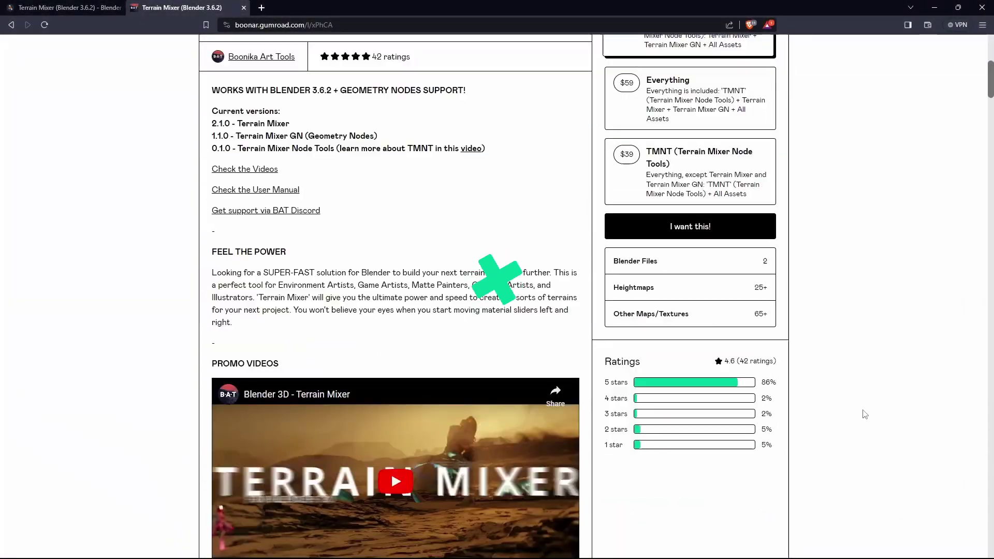
{"action": "scroll", "coordinate": [864, 412], "scroll_direction": "up", "scroll_amount": 10}
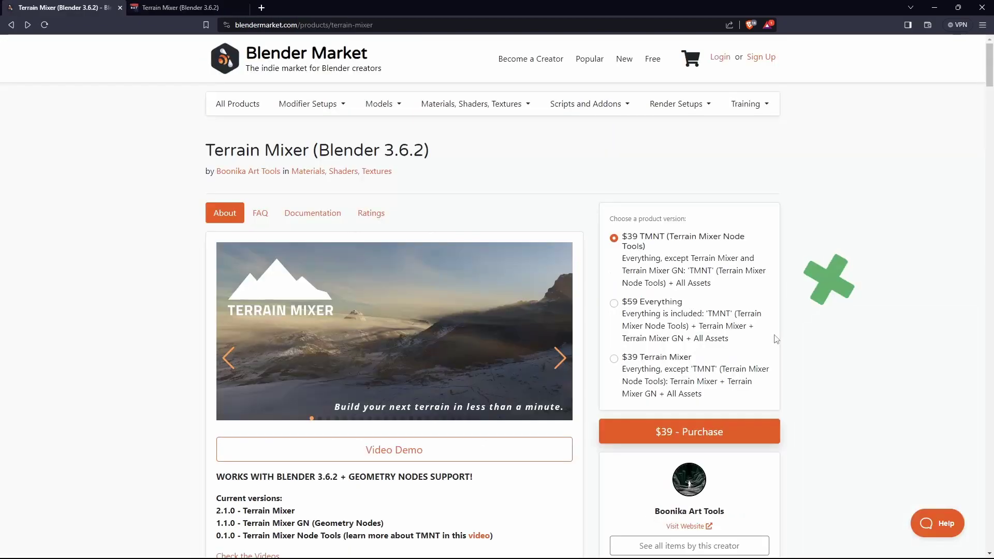
{"action": "scroll", "coordinate": [851, 341], "scroll_direction": "down", "scroll_amount": 7}
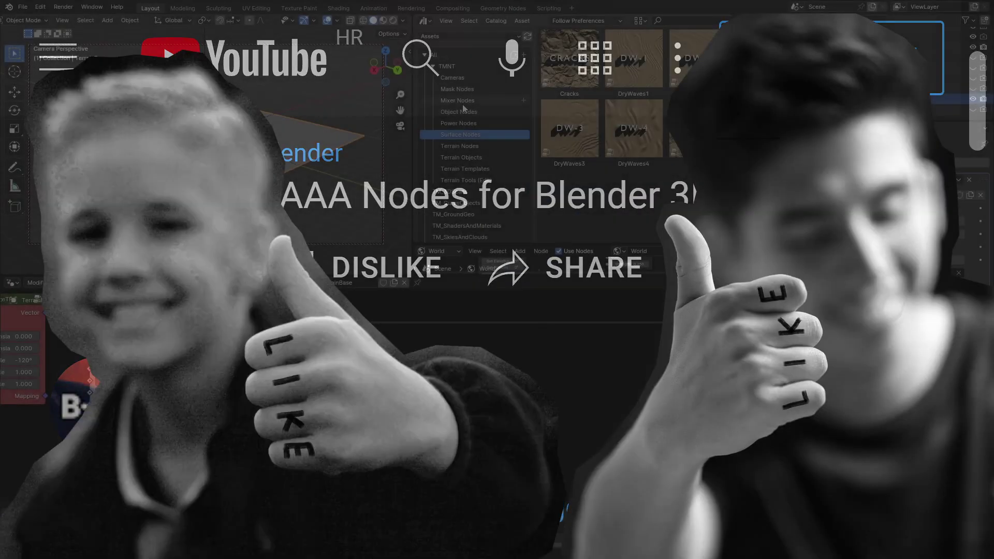
- Add the TerrainMixer node from the Mixer Nodes assets and move it together with the Rocker node beneath the Mix node near DistortionMaster
{"action": "left_click", "coordinate": [459, 101]}
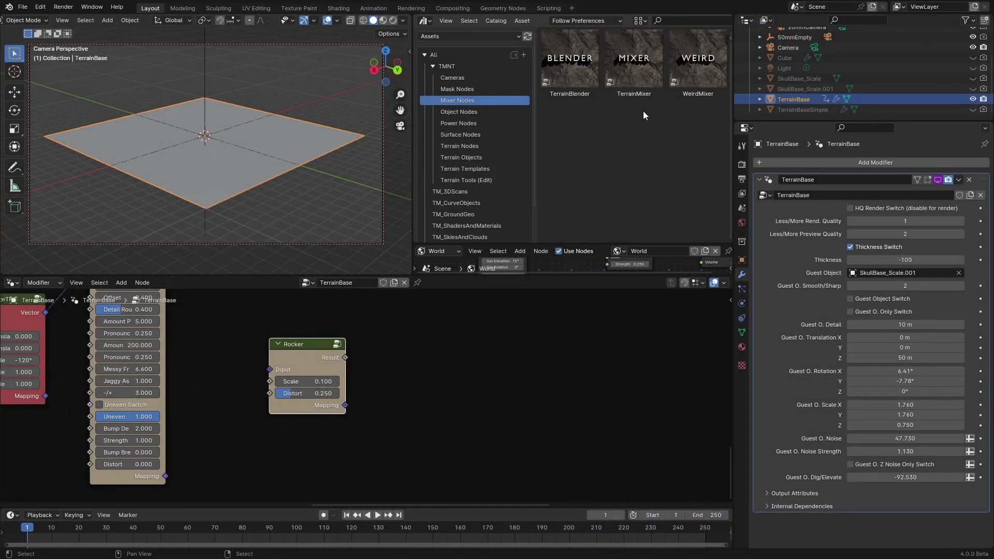
{"action": "left_click_drag", "start_coordinate": [642, 70], "coordinate": [474, 401]}
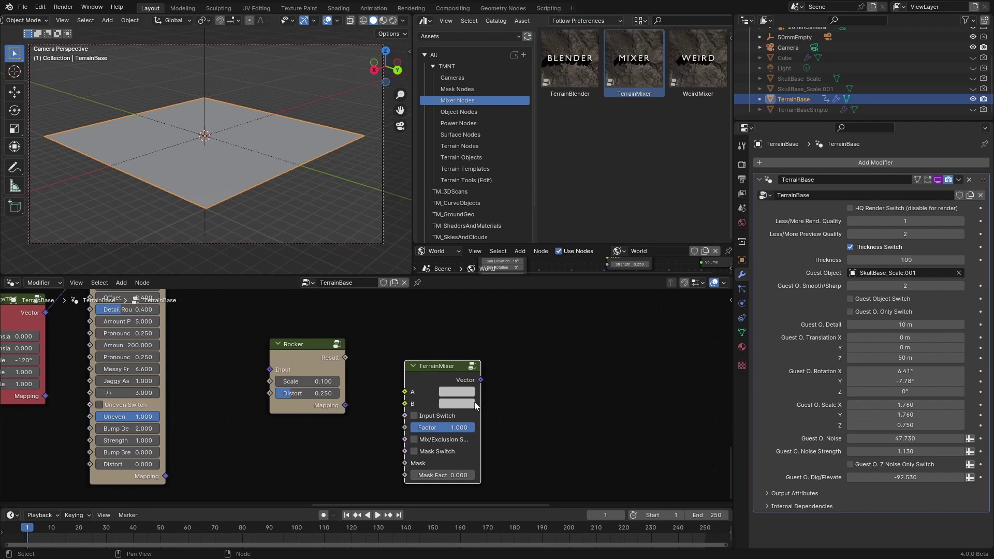
{"action": "scroll", "coordinate": [520, 386], "scroll_direction": "down", "scroll_amount": 3}
{"action": "scroll", "coordinate": [583, 430], "scroll_direction": "down", "scroll_amount": 5}
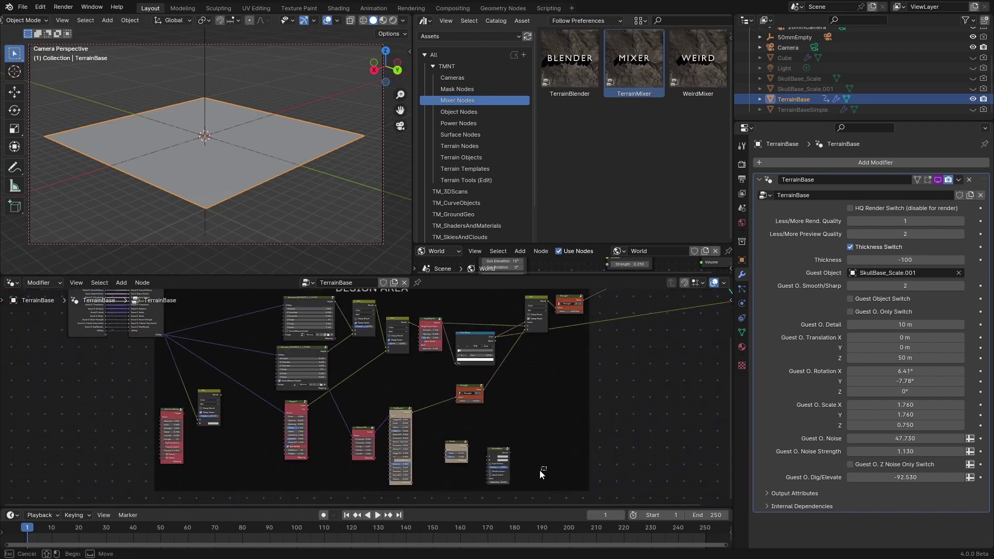
{"action": "left_click_drag", "start_coordinate": [456, 445], "coordinate": [213, 439]}
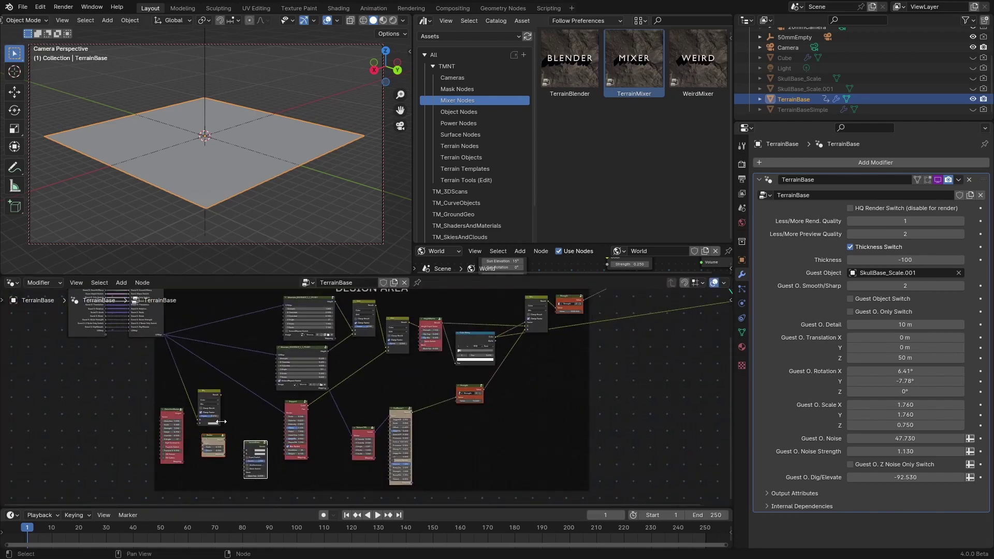
{"action": "middle_click_drag", "start_coordinate": [443, 420], "coordinate": [495, 452]}
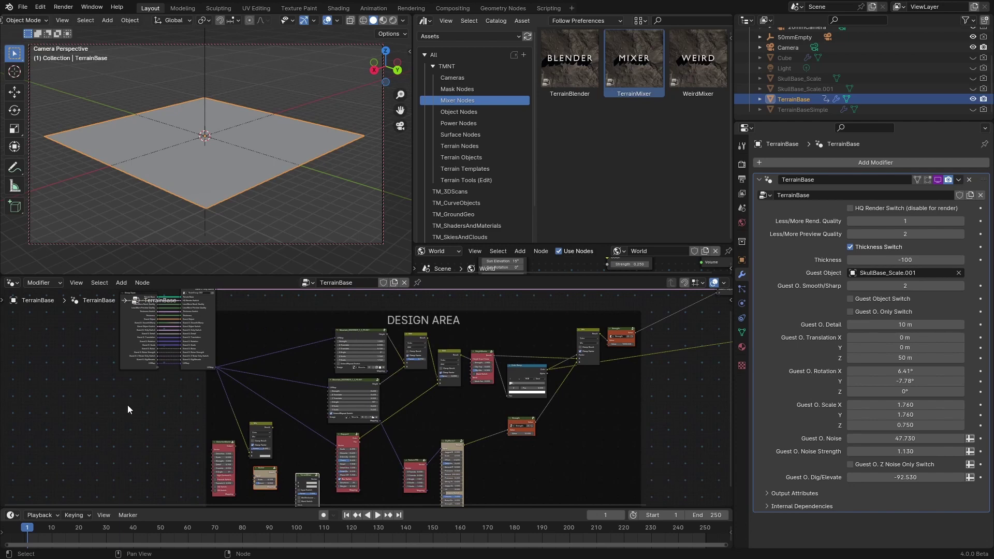
- Shift the input nodes and both Mountain nodes leftward, and place the TerrainMixer node just right of the lower Mountain node
{"action": "left_click_drag", "start_coordinate": [85, 400], "coordinate": [100, 350]}
{"action": "left_click_drag", "start_coordinate": [352, 330], "coordinate": [241, 324]}
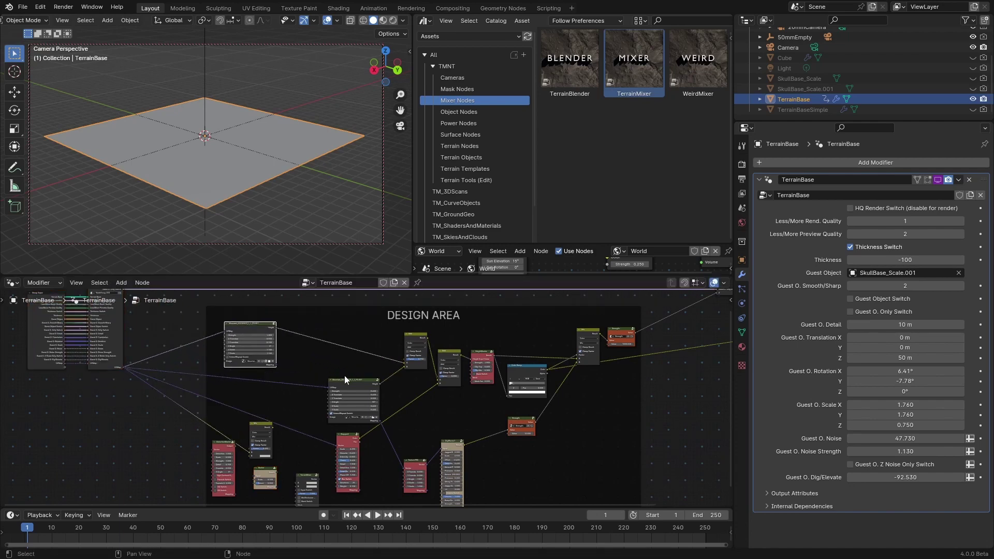
{"action": "left_click_drag", "start_coordinate": [336, 384], "coordinate": [236, 376]}
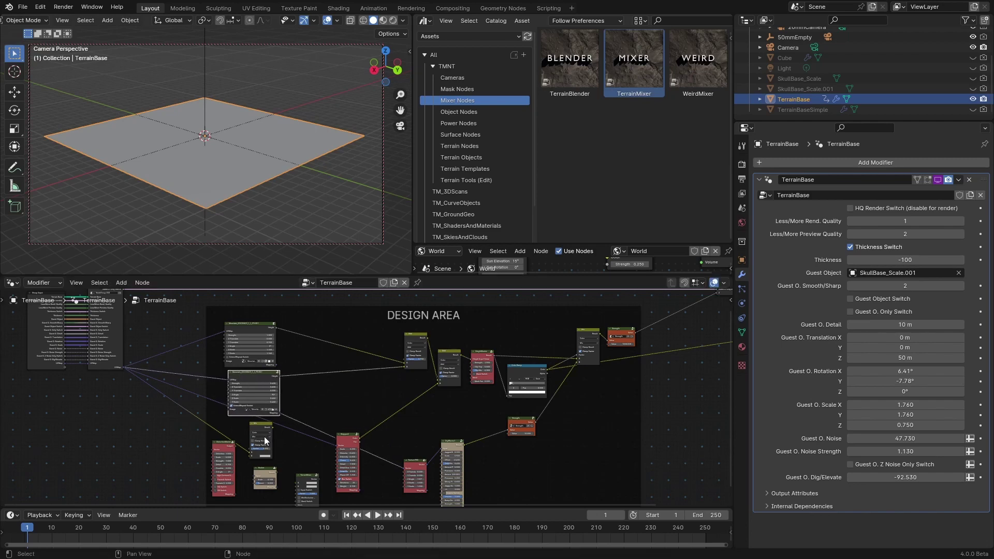
{"action": "middle_click_drag", "start_coordinate": [264, 439], "coordinate": [271, 414]}
{"action": "left_click_drag", "start_coordinate": [317, 448], "coordinate": [344, 362]}
{"action": "middle_click_drag", "start_coordinate": [345, 362], "coordinate": [342, 395]}
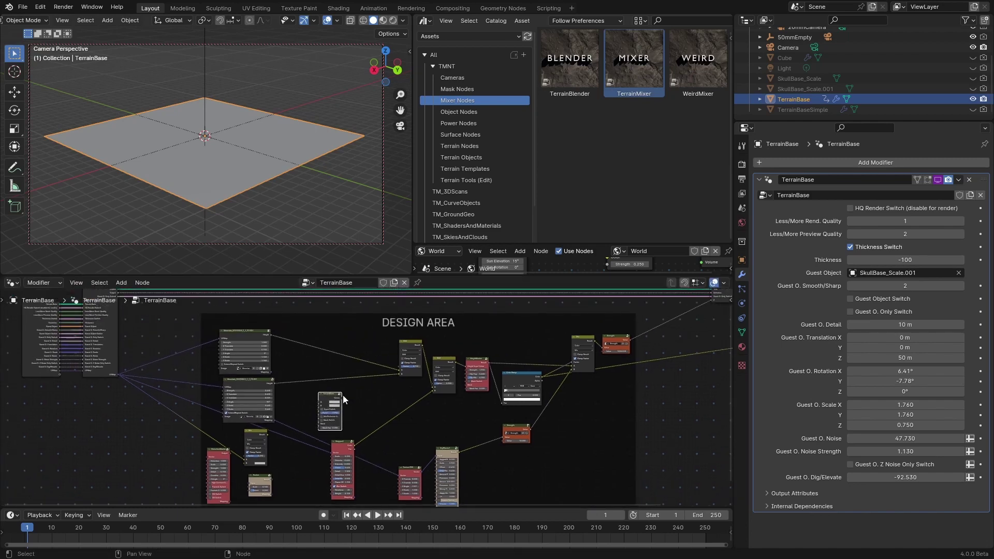
{"action": "left_click_drag", "start_coordinate": [332, 396], "coordinate": [340, 391]}
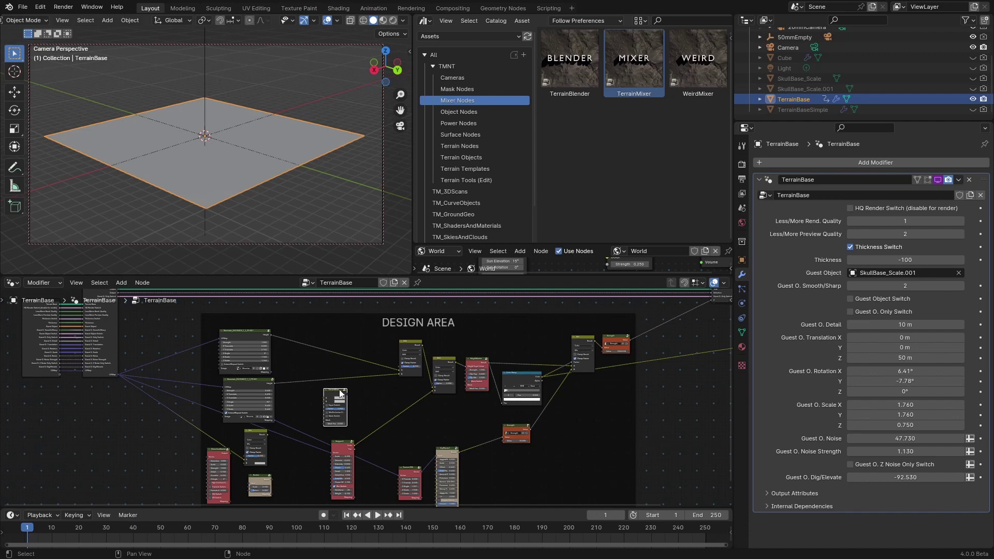
- Delete the Mix node located between the DistortionMaster and Rocker nodes
{"action": "scroll", "coordinate": [317, 446], "scroll_direction": "up", "scroll_amount": 5}
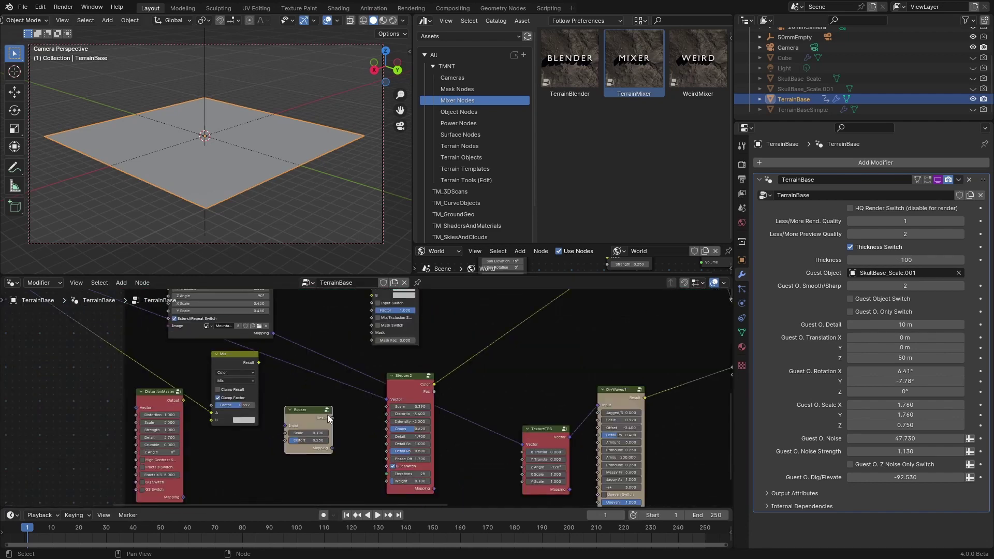
{"action": "left_click", "coordinate": [257, 380]}
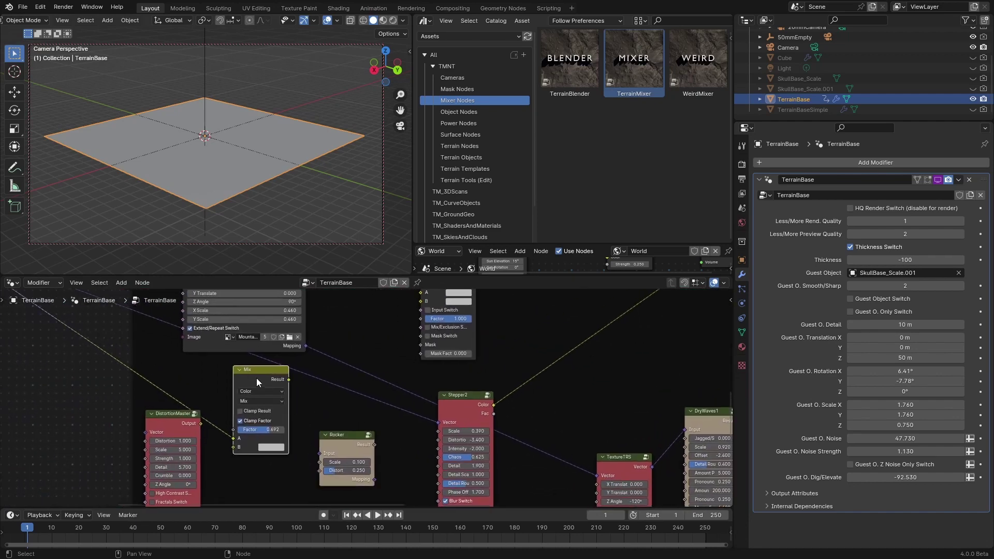
{"action": "key", "text": "x"}
{"action": "scroll", "coordinate": [175, 409], "scroll_direction": "up", "scroll_amount": 2}
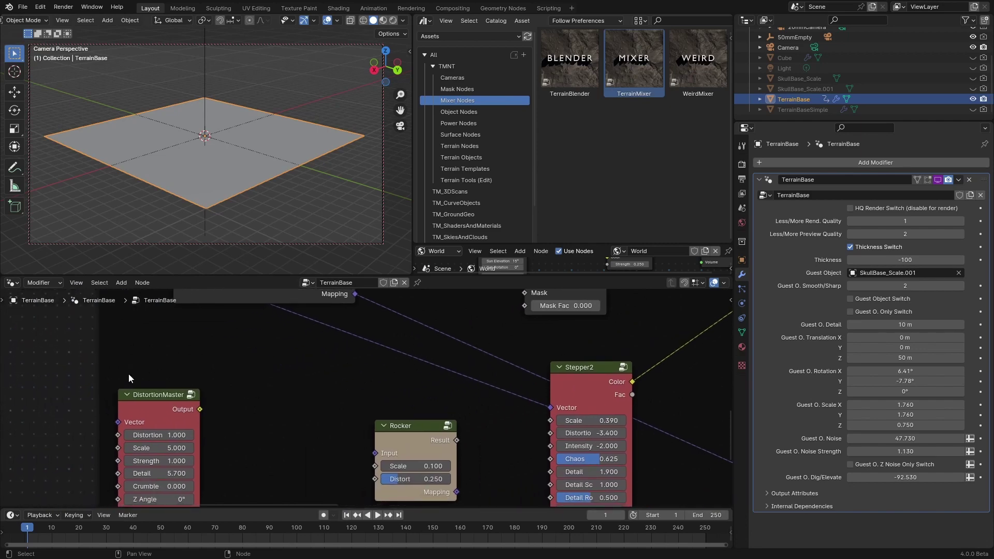
- Align the upper Mountain node directly above the lower Mountain node in the design area
{"action": "middle_click_drag", "start_coordinate": [267, 381], "coordinate": [208, 532]}
{"action": "scroll", "coordinate": [259, 403], "scroll_direction": "down", "scroll_amount": 4}
{"action": "left_click_drag", "start_coordinate": [220, 381], "coordinate": [184, 386]}
{"action": "middle_click_drag", "start_coordinate": [300, 411], "coordinate": [309, 459]}
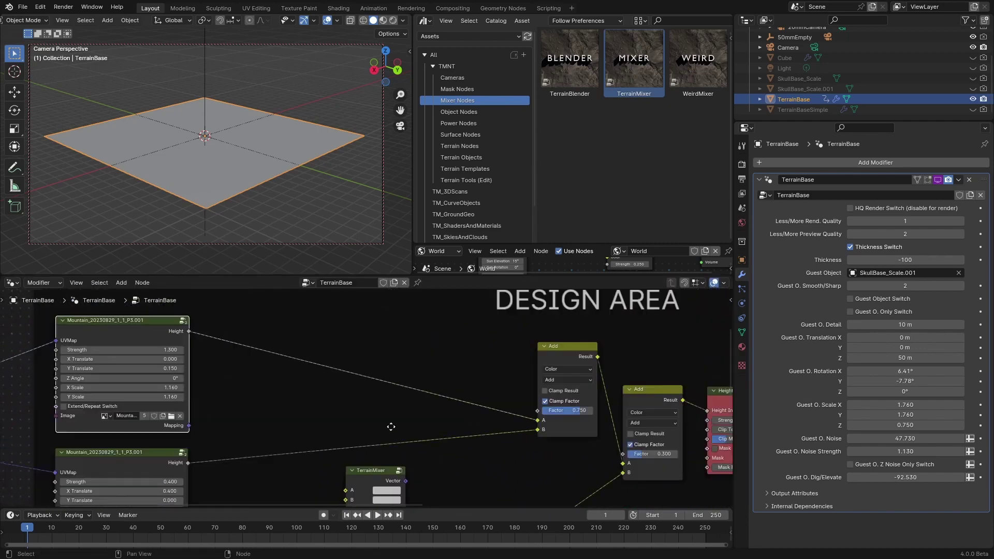
{"action": "middle_click_drag", "start_coordinate": [390, 426], "coordinate": [375, 424]}
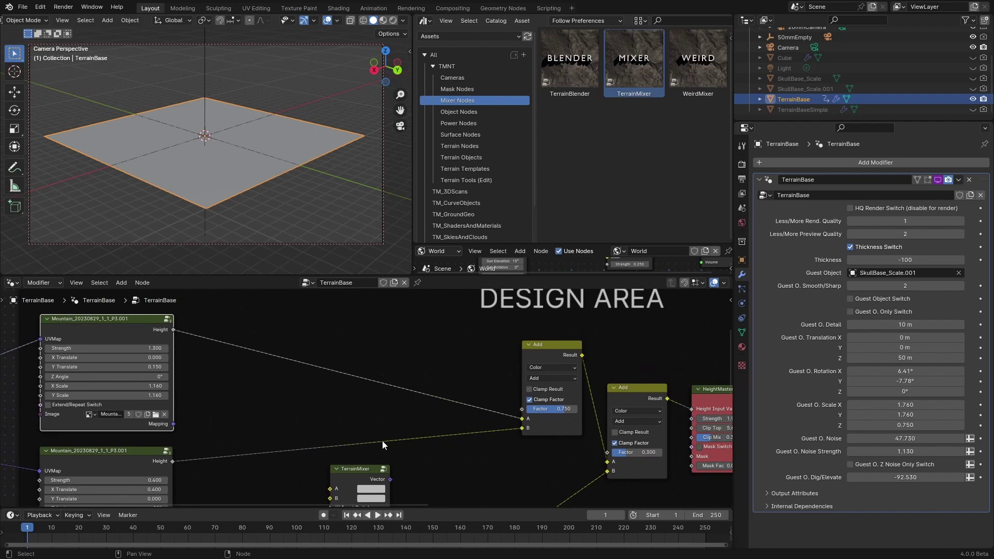
{"action": "scroll", "coordinate": [393, 456], "scroll_direction": "down", "scroll_amount": 2}
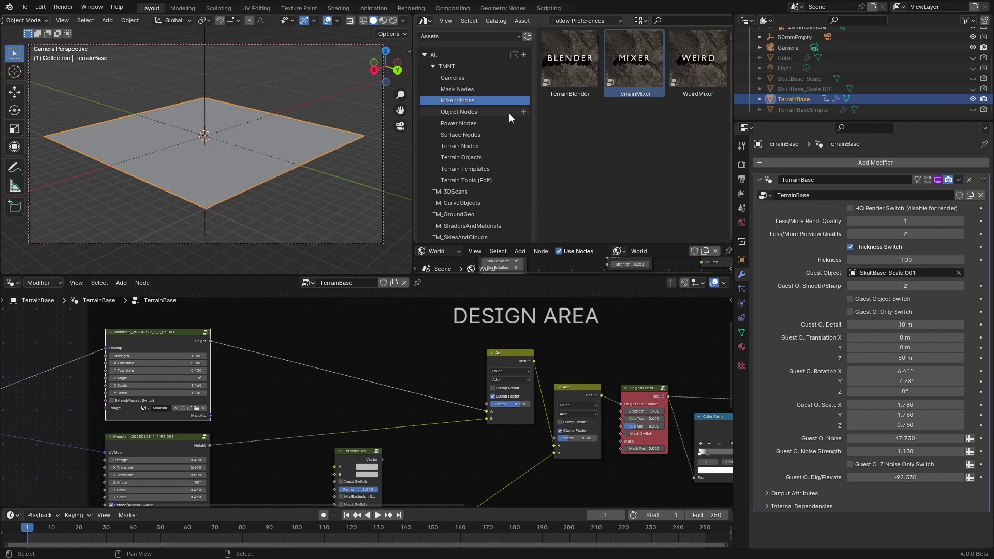
- Add the CanyonMask node from the Mask Nodes assets and place it between the DistortionMaster and Rocker nodes
{"action": "left_click", "coordinate": [463, 90]}
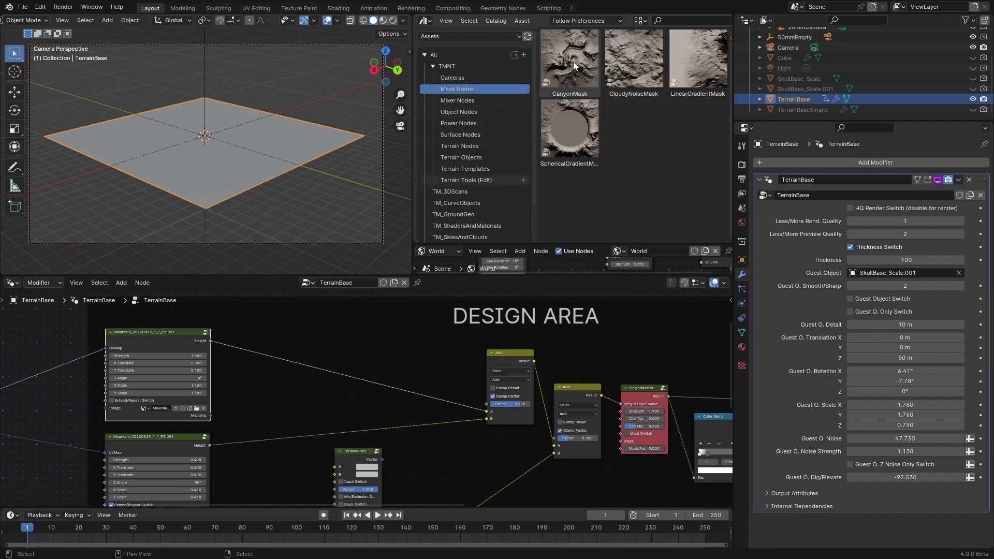
{"action": "scroll", "coordinate": [380, 384], "scroll_direction": "down", "scroll_amount": 2}
{"action": "middle_click_drag", "start_coordinate": [380, 420], "coordinate": [405, 350]}
{"action": "left_click_drag", "start_coordinate": [570, 60], "coordinate": [258, 457]}
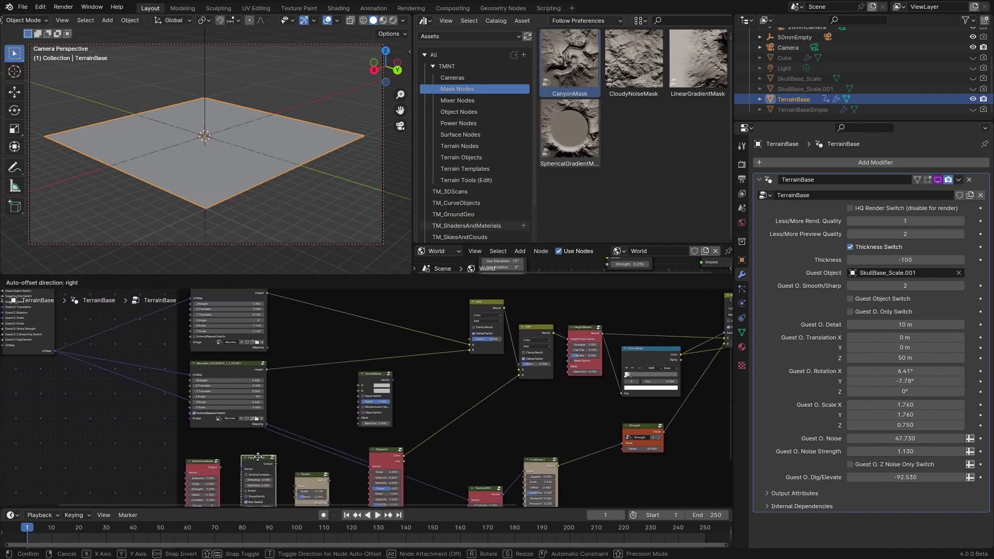
{"action": "left_click", "coordinate": [258, 457]}
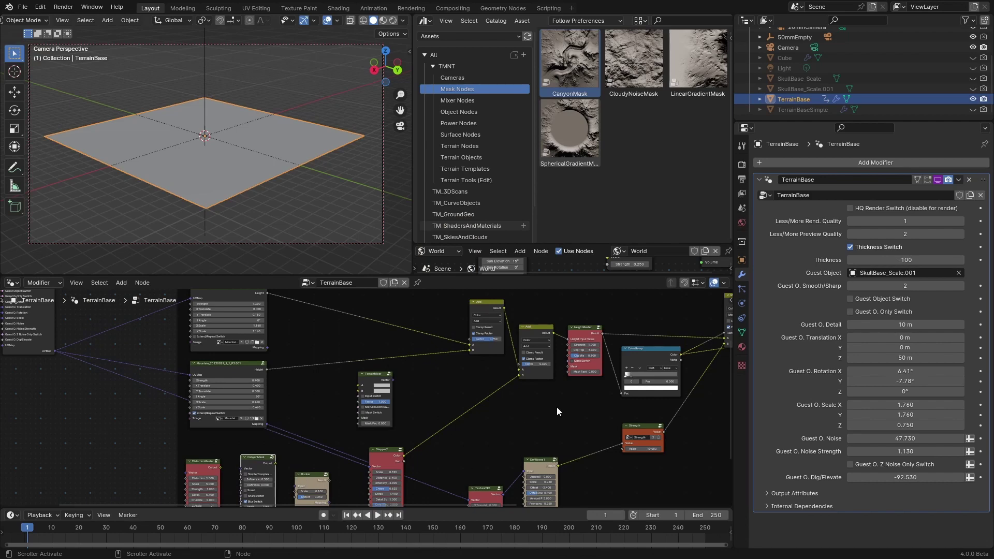
- Give the CanyonMask node a muted beige custom color with hue 0.107 and saturation 0.146, and darken its value slightly
{"action": "key", "text": "n"}
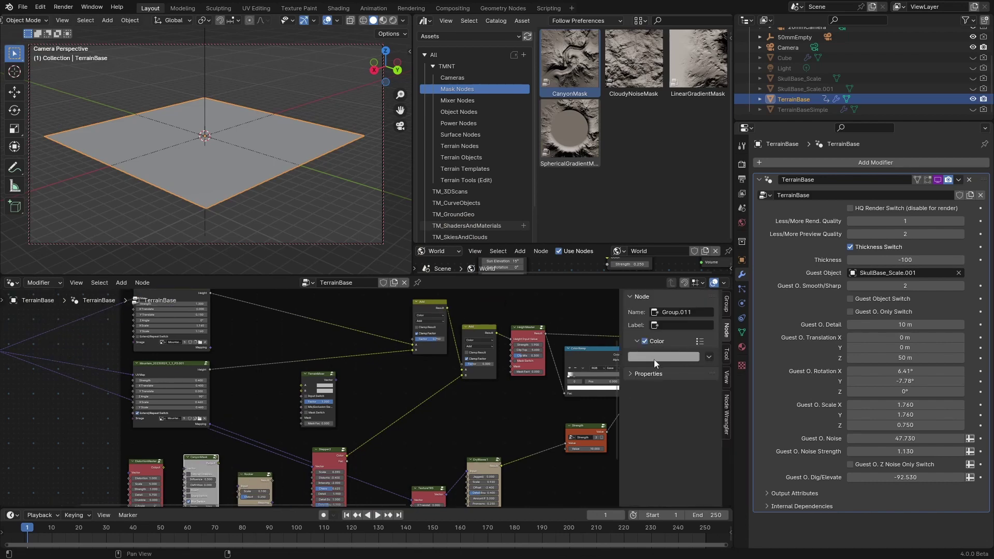
{"action": "left_click", "coordinate": [654, 359]}
{"action": "left_click_drag", "start_coordinate": [669, 264], "coordinate": [674, 254]}
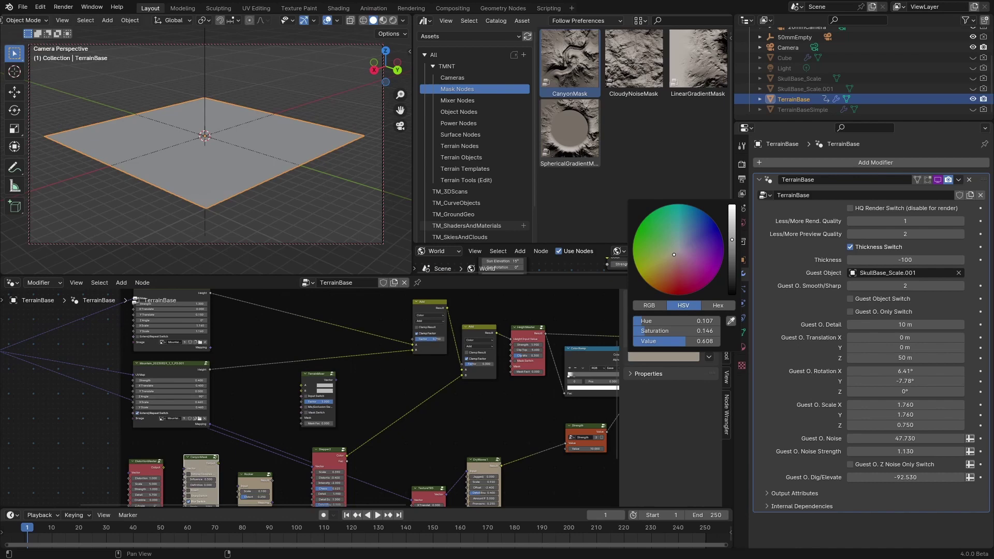
{"action": "left_click_drag", "start_coordinate": [732, 239], "coordinate": [731, 250]}
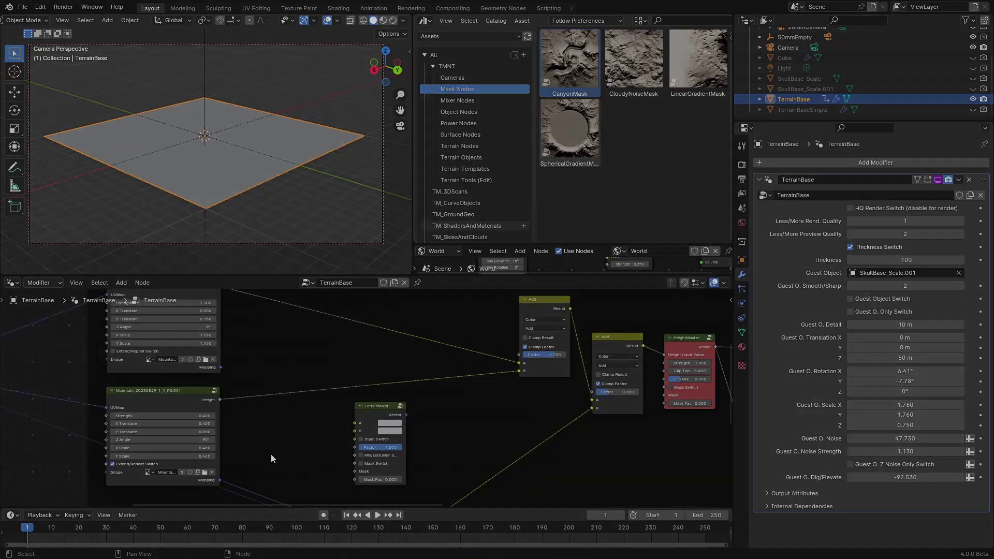
- Connect the Height outputs of the two Mountain nodes to the A and B inputs of TerrainMixer
{"action": "middle_click_drag", "start_coordinate": [255, 369], "coordinate": [263, 396]}
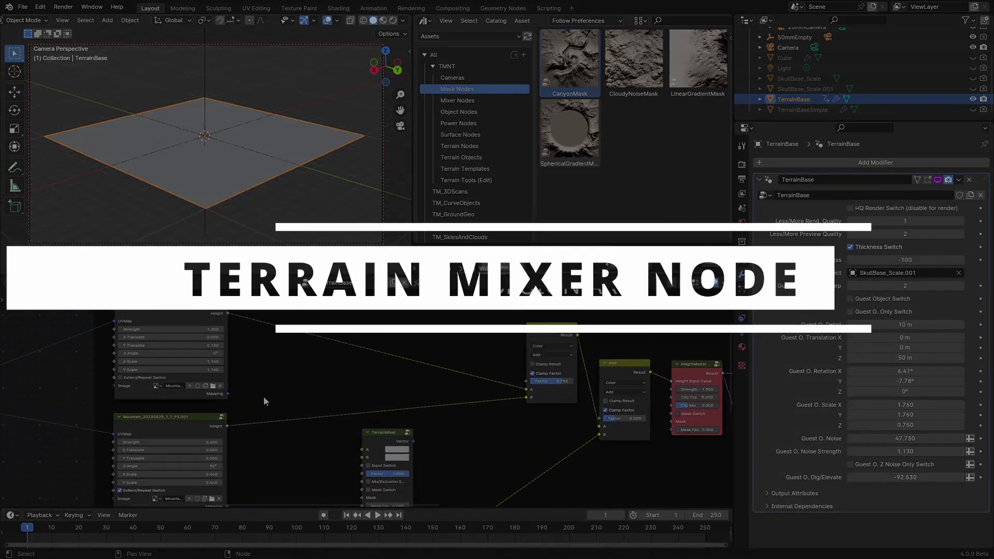
{"action": "left_click_drag", "start_coordinate": [228, 313], "coordinate": [363, 449]}
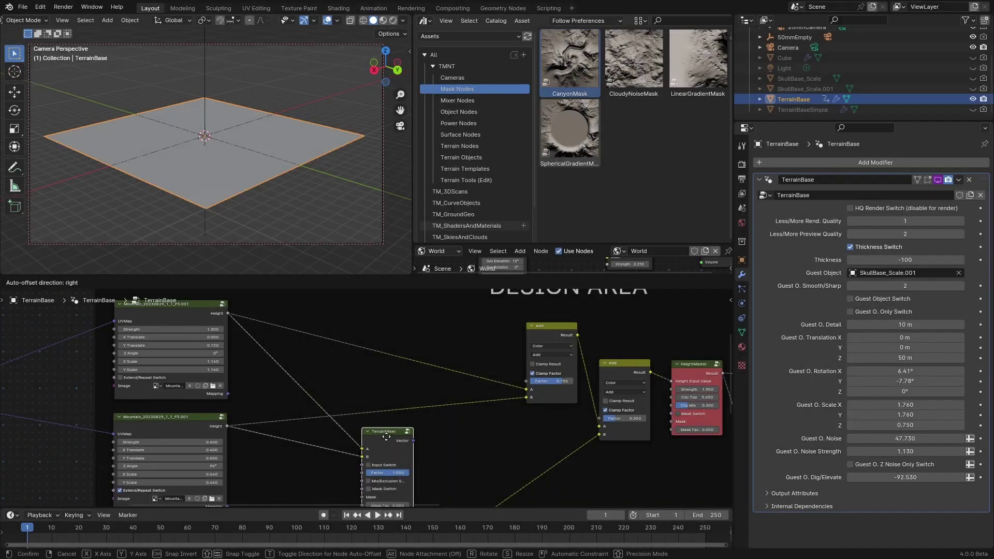
- Move the Add node beside the Mountain nodes, then cut TerrainMixer's input links and place it to the lower right of Add
{"action": "left_click_drag", "start_coordinate": [540, 327], "coordinate": [324, 317]}
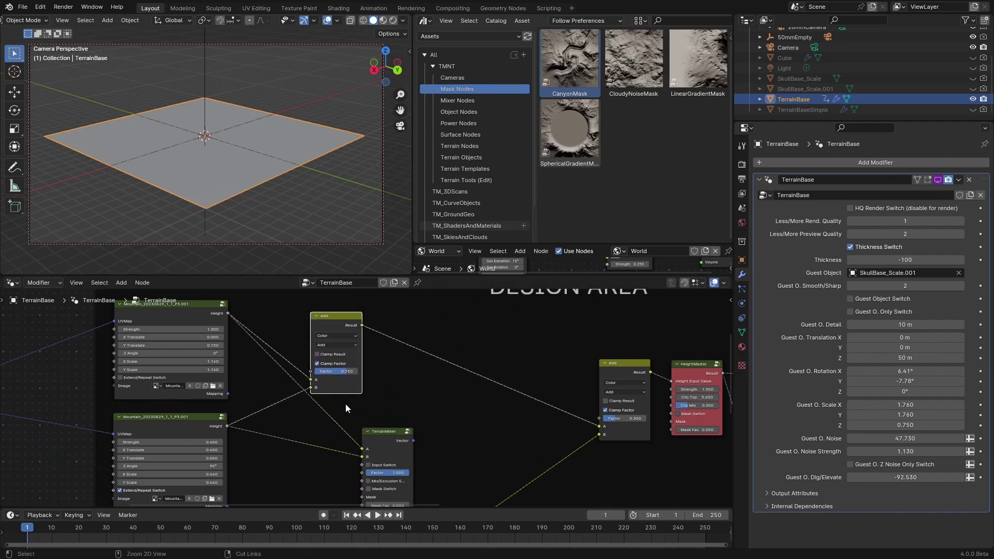
{"action": "right_click_drag", "start_coordinate": [337, 434], "coordinate": [327, 463], "text": "ctrl"}
{"action": "left_click_drag", "start_coordinate": [388, 440], "coordinate": [429, 397]}
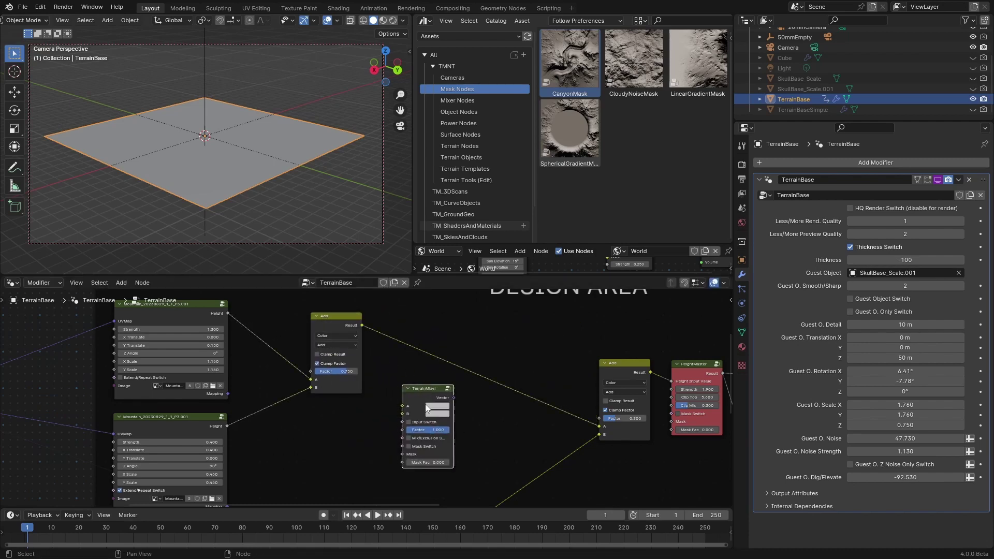
- Connect the Add node's Result to TerrainMixer's A input and the lower Mountain node's Height to its B input
{"action": "left_click_drag", "start_coordinate": [362, 325], "coordinate": [433, 392]}
{"action": "left_click_drag", "start_coordinate": [227, 426], "coordinate": [425, 390]}
{"action": "middle_click_drag", "start_coordinate": [496, 429], "coordinate": [462, 430]}
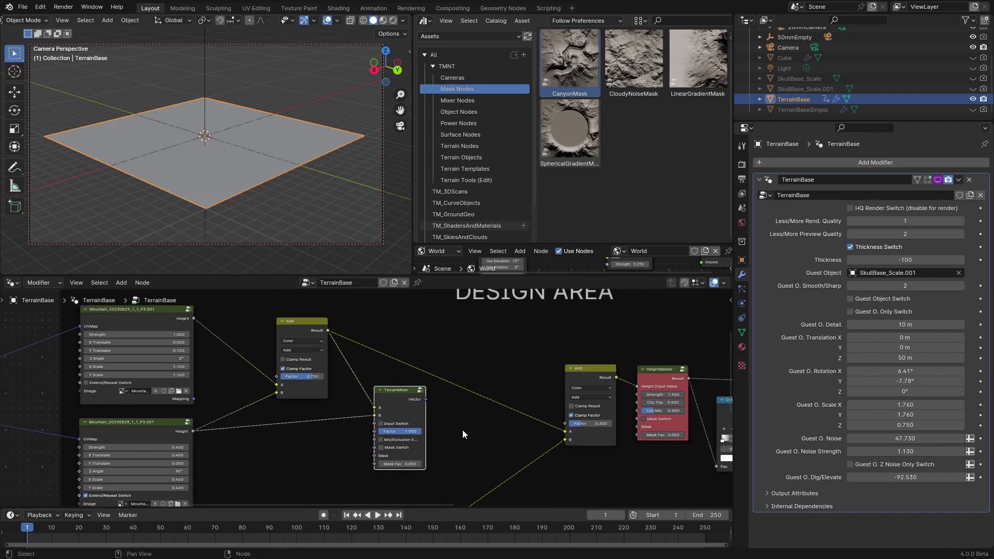
{"action": "mouse_move", "coordinate": [357, 356]}
{"action": "middle_mouse_down"}
{"action": "mouse_move", "coordinate": [370, 358]}
{"action": "mouse_move", "coordinate": [361, 371]}
{"action": "middle_mouse_up"}
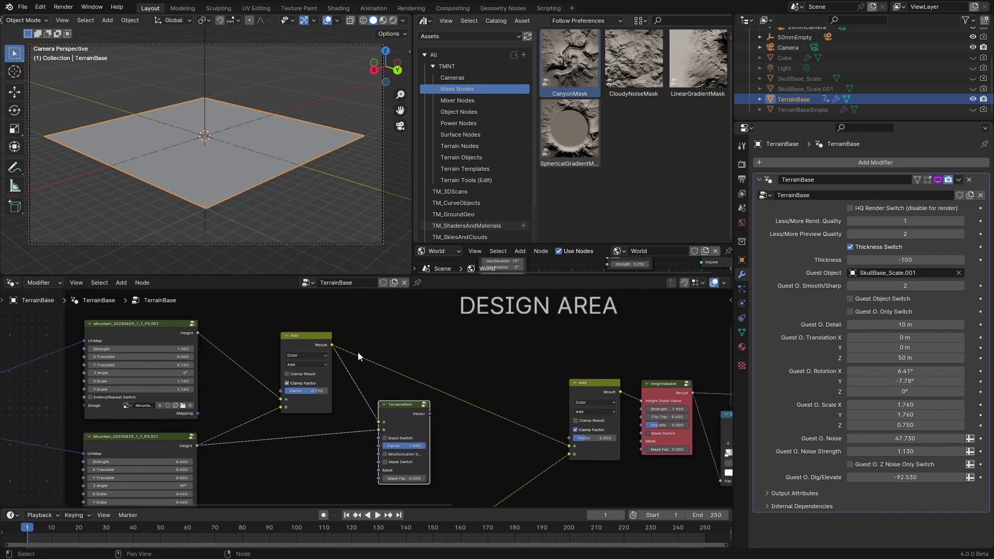
- Enable the HQ Render Switch on the TerrainBase modifier and preview the Add output, then the TerrainMixer output, in the Viewer
{"action": "left_click", "coordinate": [851, 207]}
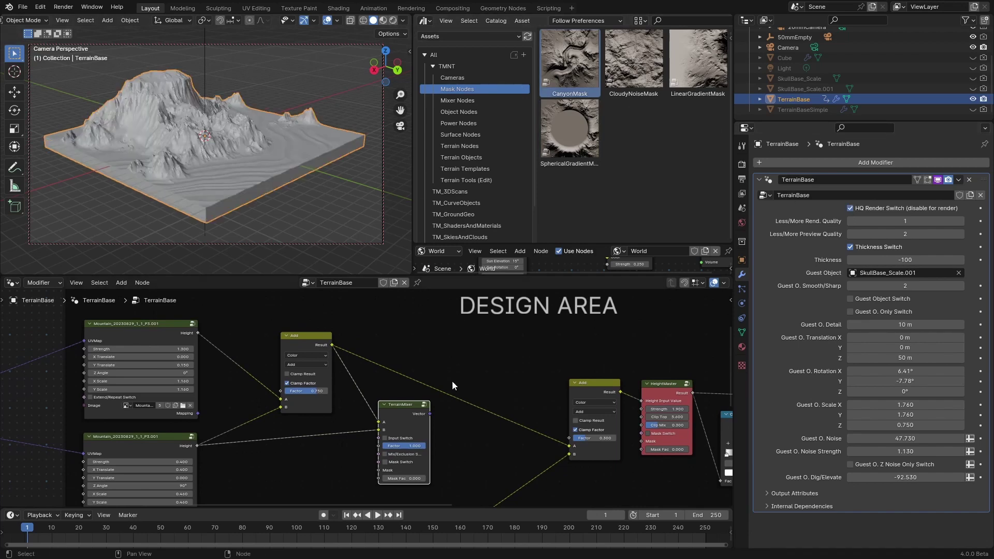
{"action": "left_click", "coordinate": [309, 337], "text": "ctrl+shift"}
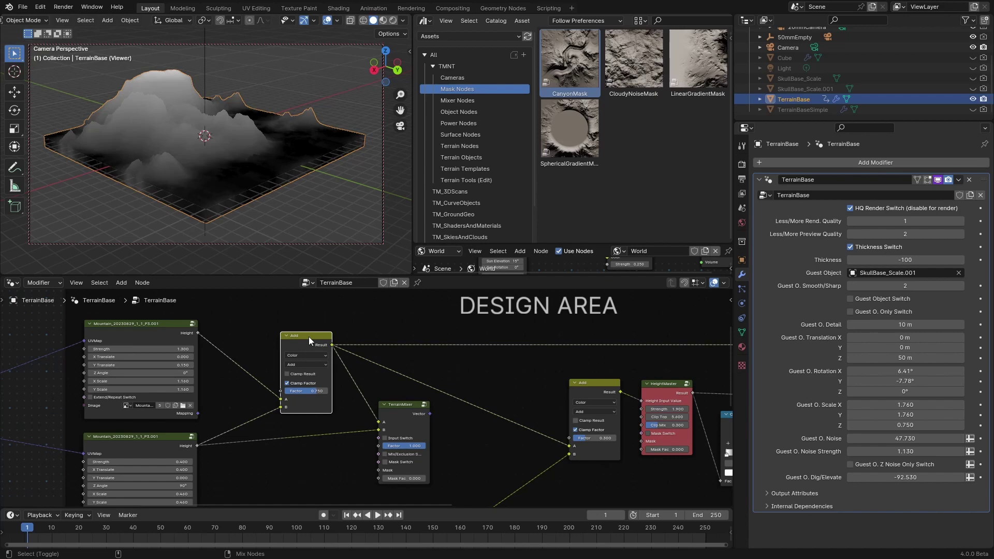
{"action": "left_click", "coordinate": [392, 405], "text": "ctrl+shift"}
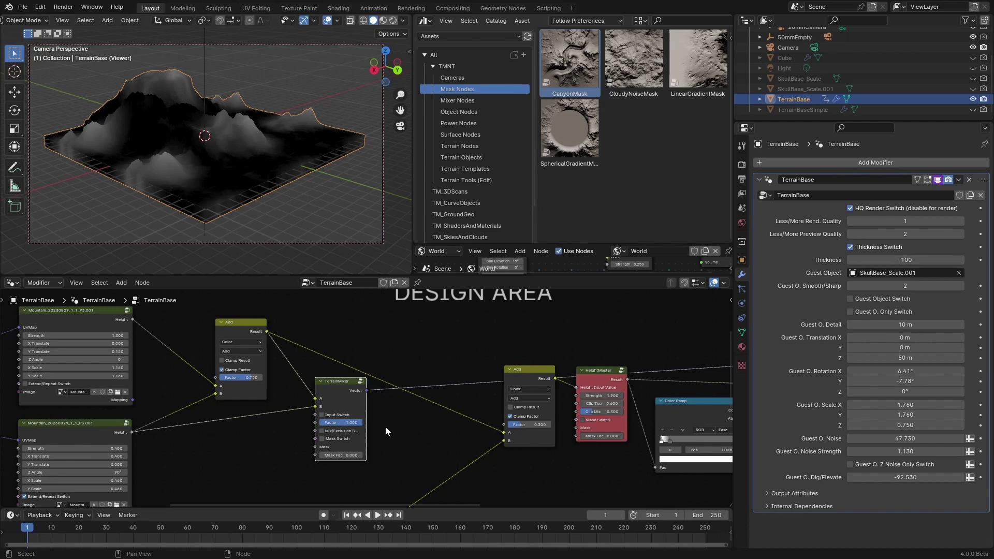
- Turn on the Input Switch and Mask Switch options of the TerrainMixer node
{"action": "left_click", "coordinate": [322, 415]}
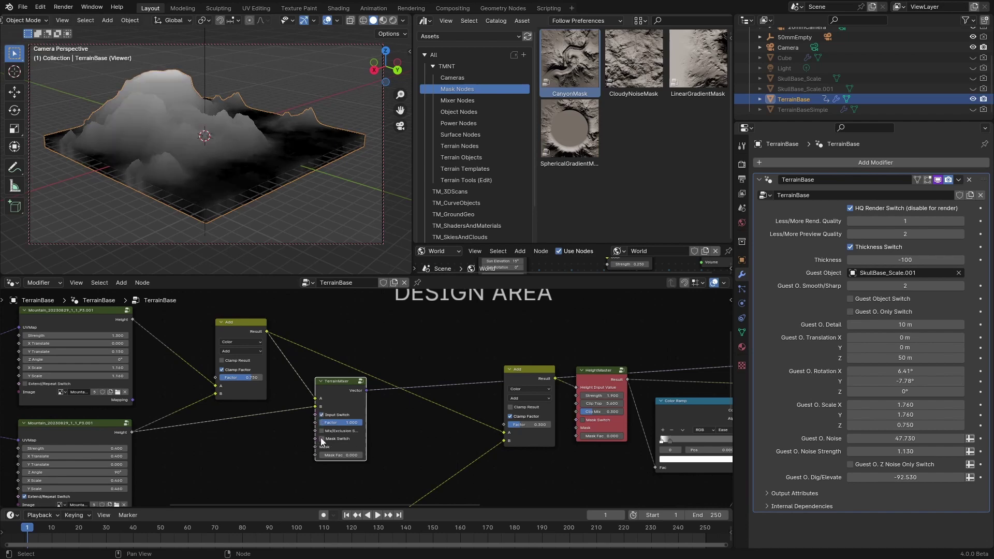
{"action": "left_click", "coordinate": [321, 438]}
{"action": "middle_click_drag", "start_coordinate": [415, 449], "coordinate": [438, 374]}
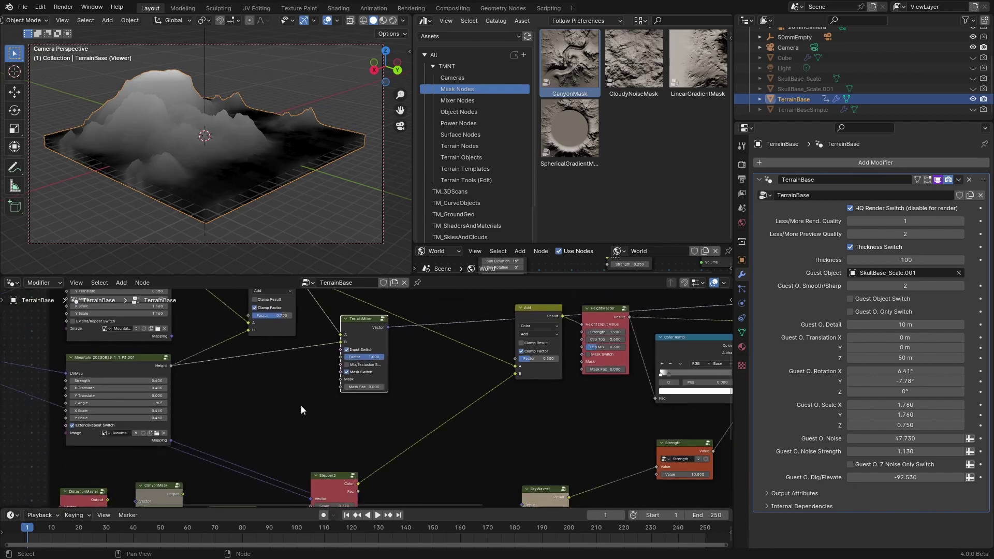
- Move the CanyonMask node below and beside TerrainMixer and connect its Output to TerrainMixer's Mask input
{"action": "middle_click_drag", "start_coordinate": [238, 449], "coordinate": [260, 432]}
{"action": "left_click_drag", "start_coordinate": [185, 470], "coordinate": [270, 368]}
{"action": "left_click_drag", "start_coordinate": [192, 465], "coordinate": [272, 409]}
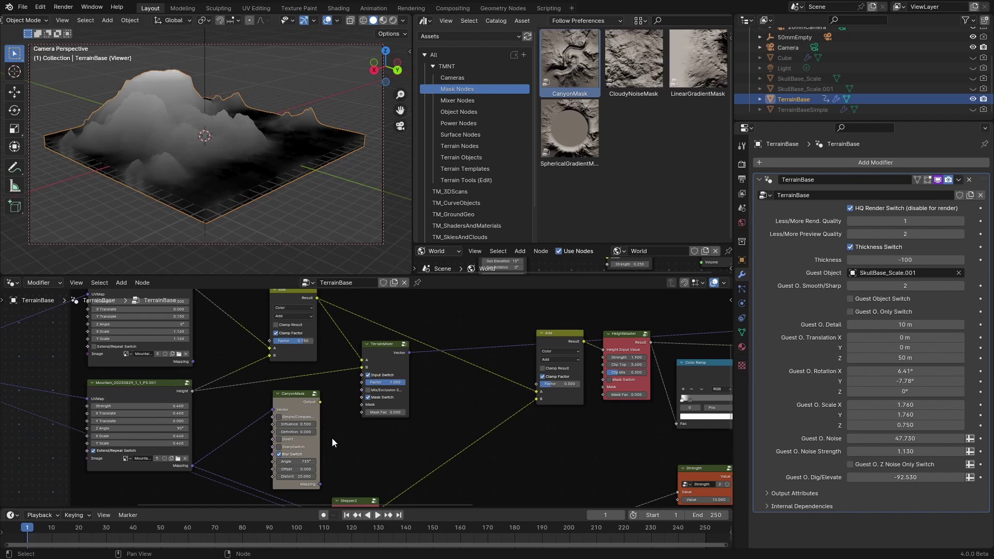
{"action": "mouse_move", "coordinate": [277, 424]}
{"action": "middle_mouse_down"}
{"action": "mouse_move", "coordinate": [238, 436]}
{"action": "mouse_move", "coordinate": [281, 441]}
{"action": "middle_mouse_up"}
{"action": "scroll", "coordinate": [247, 417], "scroll_direction": "up", "scroll_amount": 2}
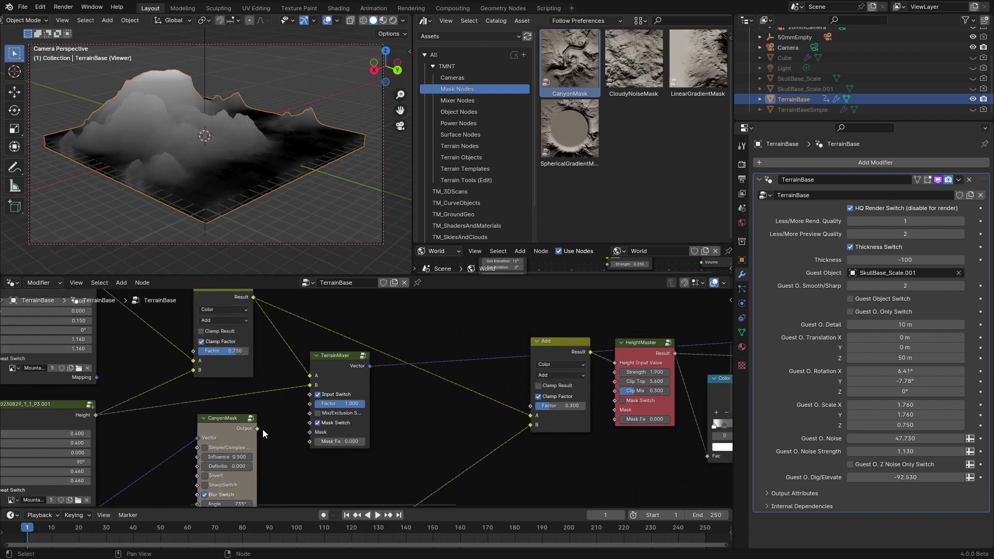
{"action": "left_click_drag", "start_coordinate": [256, 429], "coordinate": [312, 436]}
- Connect TerrainMixer's Vector output to the A input of the Add node before HeightMaster, then turn off the Viewer preview
{"action": "middle_click_drag", "start_coordinate": [392, 440], "coordinate": [350, 439]}
{"action": "left_click_drag", "start_coordinate": [328, 371], "coordinate": [495, 418]}
{"action": "left_click_drag", "start_coordinate": [496, 421], "coordinate": [497, 419]}
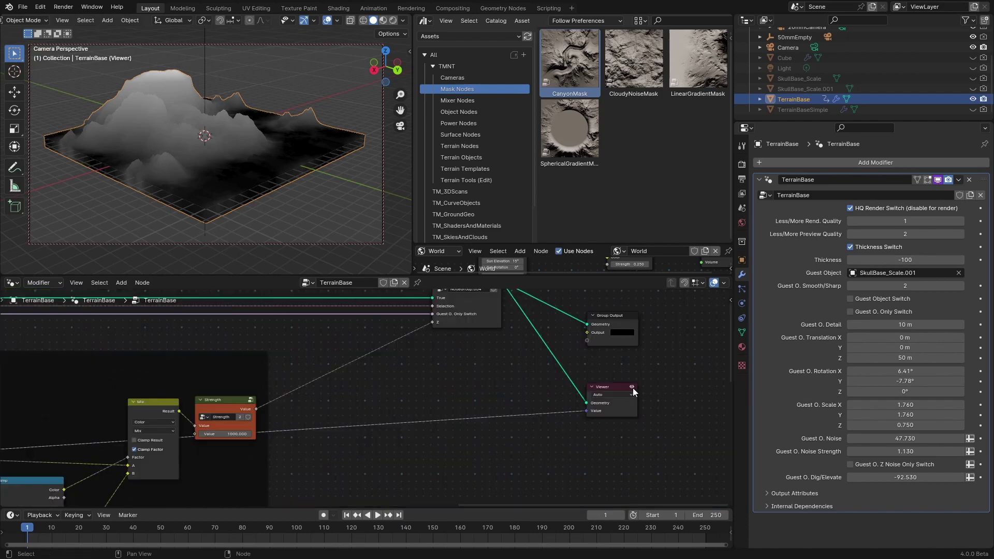
{"action": "left_click", "coordinate": [631, 386]}
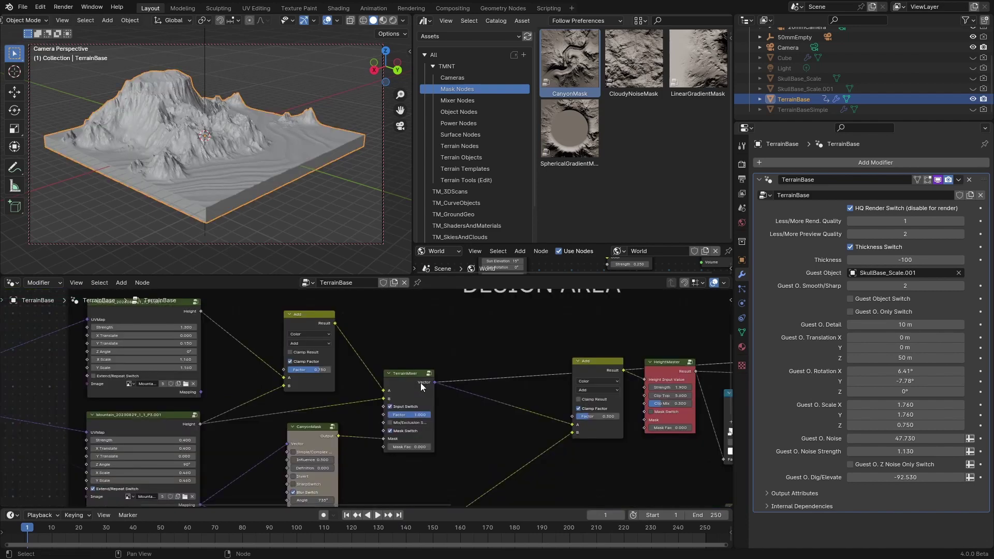
- Set CanyonMask's Influence to 4.200 and Definition to 0.460, and TerrainMixer's Mask Factor to 0.908
{"action": "scroll", "coordinate": [489, 399], "scroll_direction": "up", "scroll_amount": 3}
{"action": "mouse_move", "coordinate": [488, 400]}
{"action": "middle_mouse_down"}
{"action": "mouse_move", "coordinate": [470, 411]}
{"action": "mouse_move", "coordinate": [495, 429]}
{"action": "mouse_move", "coordinate": [508, 400]}
{"action": "middle_mouse_up"}
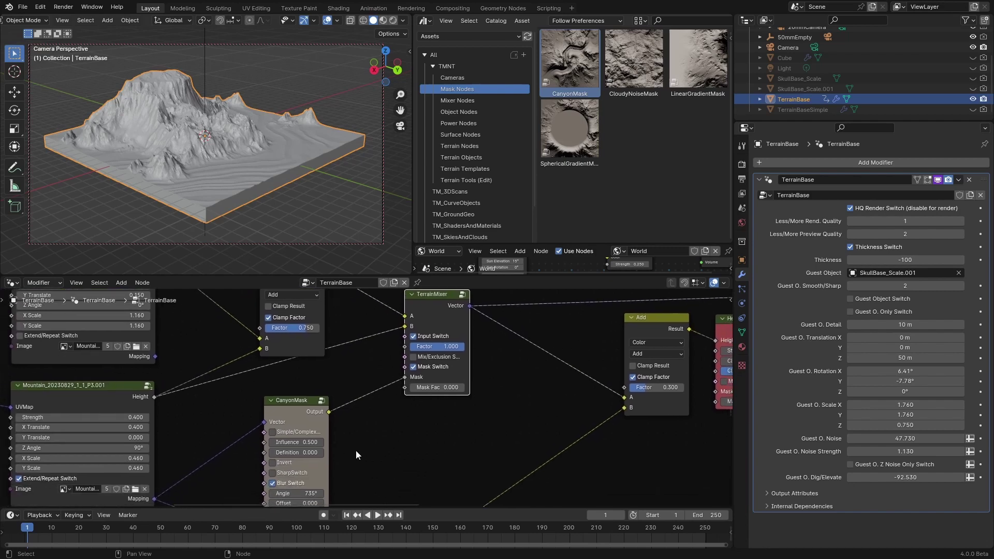
{"action": "left_click_drag", "start_coordinate": [300, 444], "coordinate": [321, 442]}
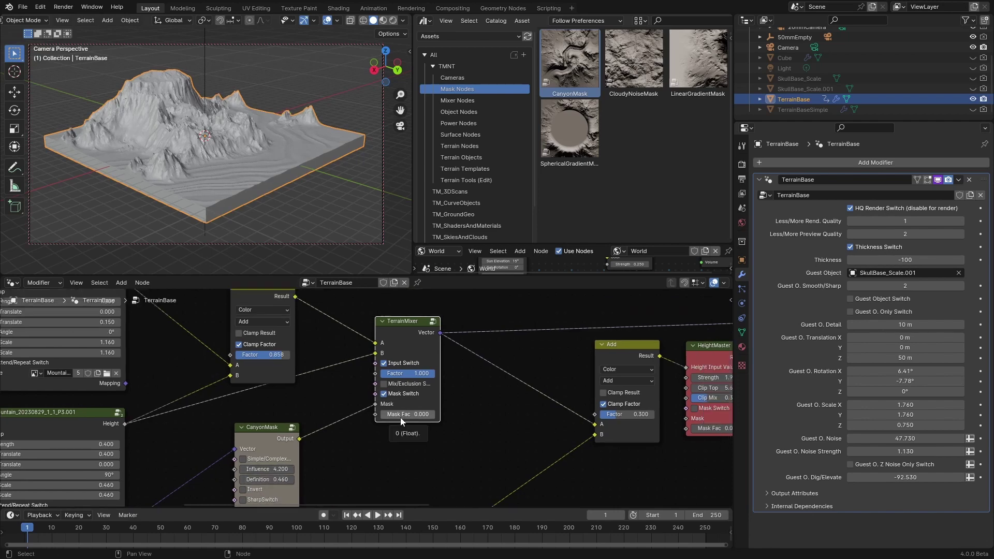
{"action": "left_click_drag", "start_coordinate": [406, 414], "coordinate": [455, 414]}
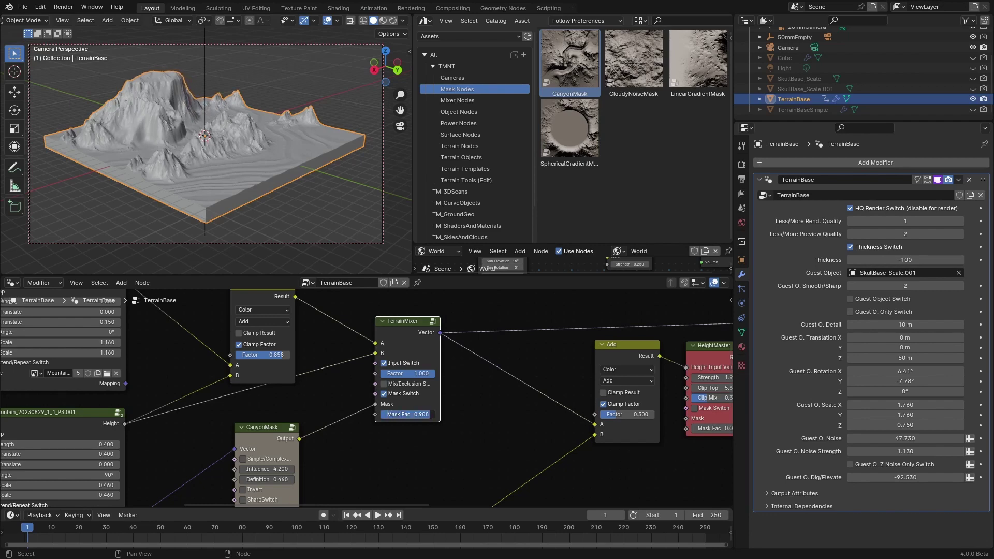
- Switch the viewport to rendered shading and inspect the masked terrain from a higher angle
{"action": "left_click", "coordinate": [393, 21]}
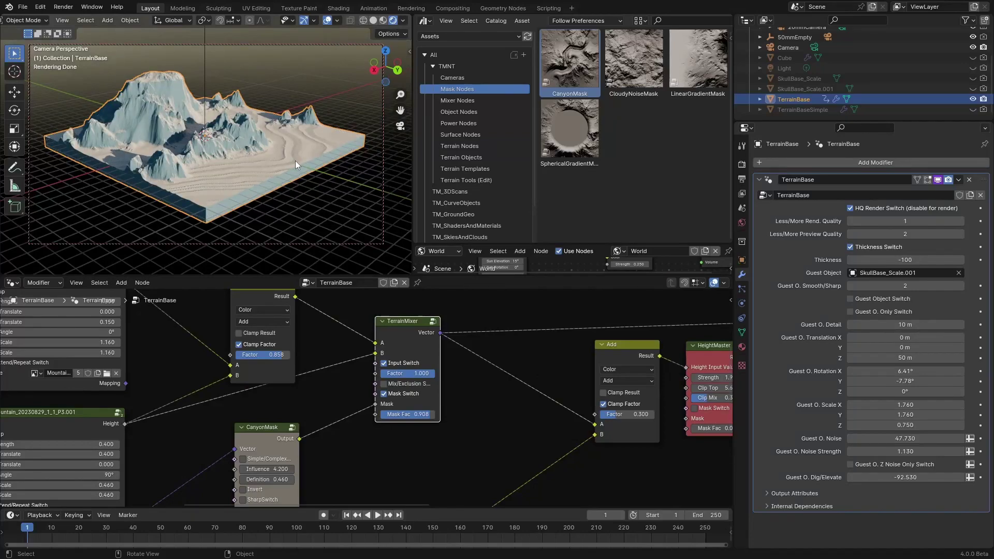
{"action": "mouse_move", "coordinate": [295, 165]}
{"action": "middle_mouse_down"}
{"action": "mouse_move", "coordinate": [249, 154]}
{"action": "mouse_move", "coordinate": [287, 154]}
{"action": "middle_mouse_up"}
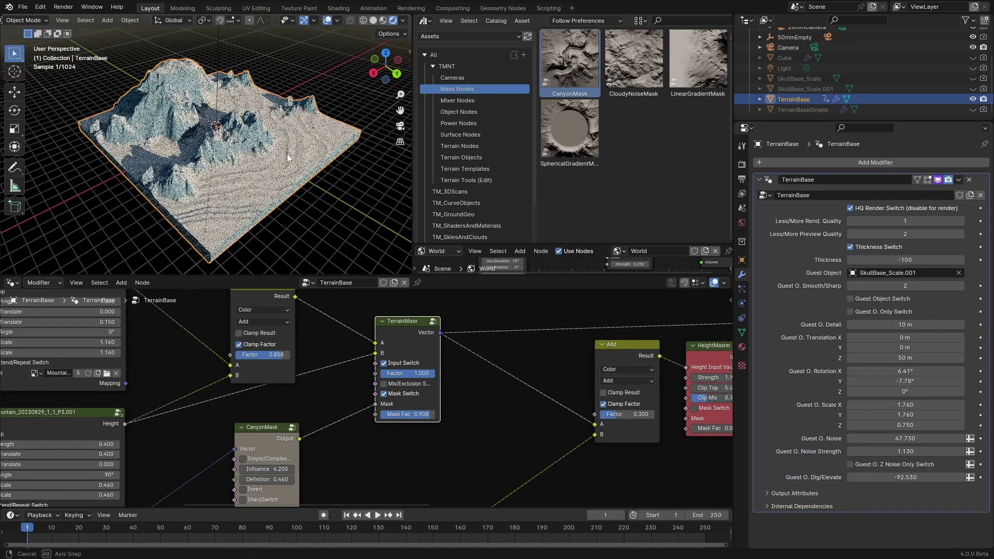
{"action": "scroll", "coordinate": [411, 424], "scroll_direction": "down", "scroll_amount": 1}
{"action": "middle_click_drag", "start_coordinate": [230, 176], "coordinate": [256, 148]}
- Set the CanyonMask node's Angle to -4.7° and check the terrain in the viewport
{"action": "middle_click_drag", "start_coordinate": [434, 441], "coordinate": [440, 391]}
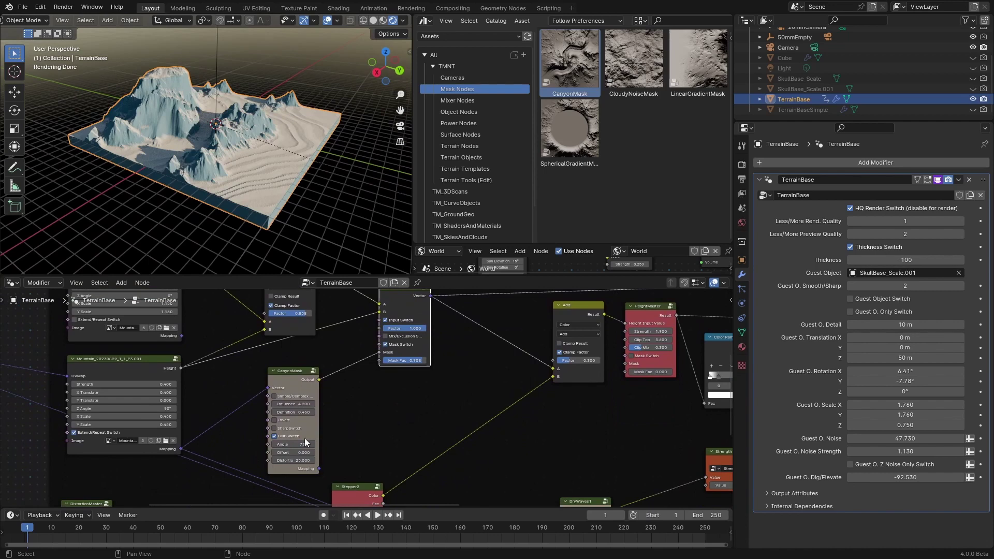
{"action": "mouse_move", "coordinate": [305, 443]}
{"action": "left_mouse_down"}
{"action": "mouse_move", "coordinate": [294, 444]}
{"action": "mouse_move", "coordinate": [310, 444]}
{"action": "left_mouse_up"}
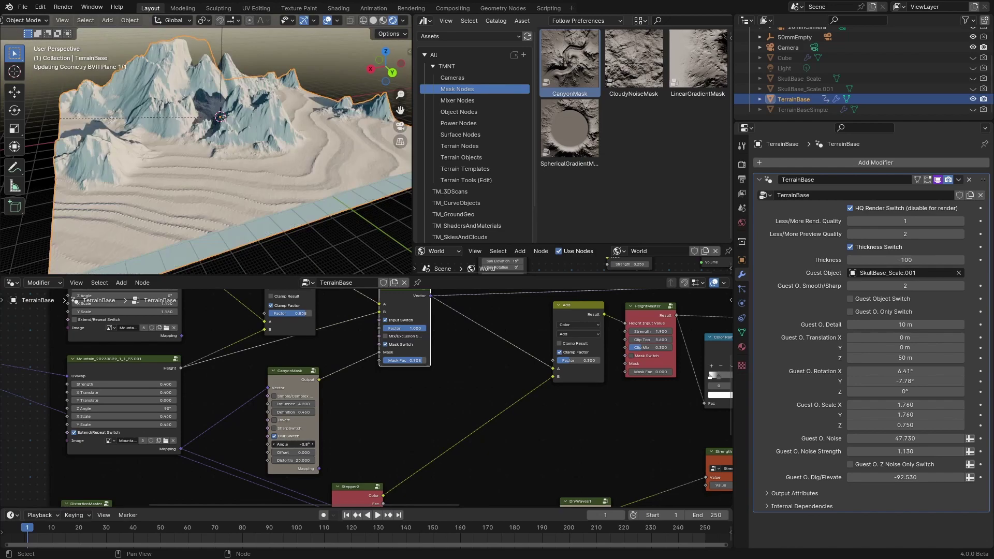
{"action": "left_click_drag", "start_coordinate": [311, 444], "coordinate": [308, 445]}
{"action": "middle_click_drag", "start_coordinate": [178, 243], "coordinate": [206, 219]}
{"action": "scroll", "coordinate": [321, 430], "scroll_direction": "down", "scroll_amount": 2}
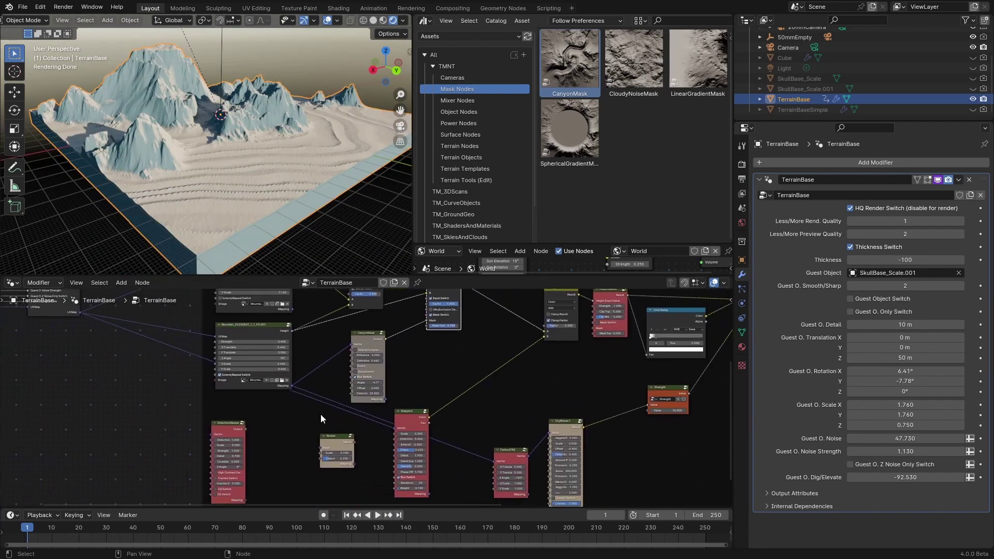
- Connect the UVMap output of the node at the start of the tree to the Rocker node's Input
{"action": "scroll", "coordinate": [321, 414], "scroll_direction": "up", "scroll_amount": 3}
{"action": "middle_click_drag", "start_coordinate": [268, 424], "coordinate": [300, 461]}
{"action": "left_click_drag", "start_coordinate": [38, 326], "coordinate": [297, 476]}
{"action": "middle_click_drag", "start_coordinate": [362, 473], "coordinate": [304, 482]}
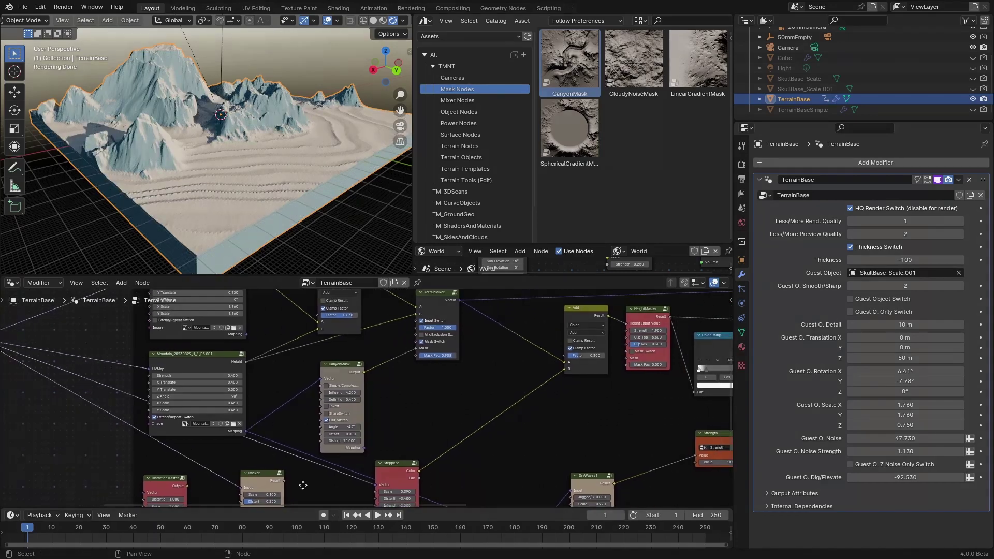
- Duplicate the Add node beside the Mountain nodes and place the copy between CanyonMask and the downstream Add node
{"action": "middle_click_drag", "start_coordinate": [420, 394], "coordinate": [349, 423]}
{"action": "scroll", "coordinate": [350, 423], "scroll_direction": "down", "scroll_amount": 2}
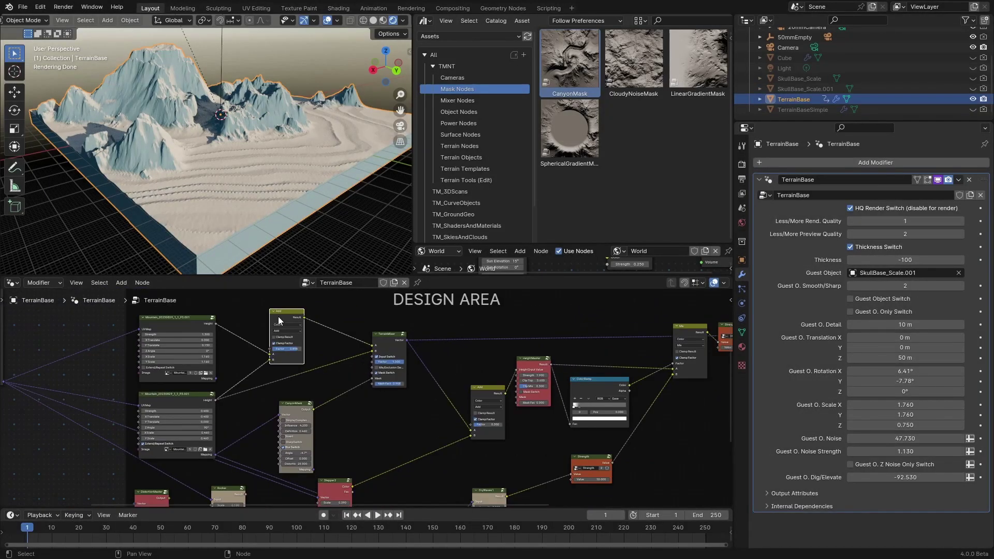
{"action": "key", "text": "shift+d"}
{"action": "left_click", "coordinate": [371, 418]}
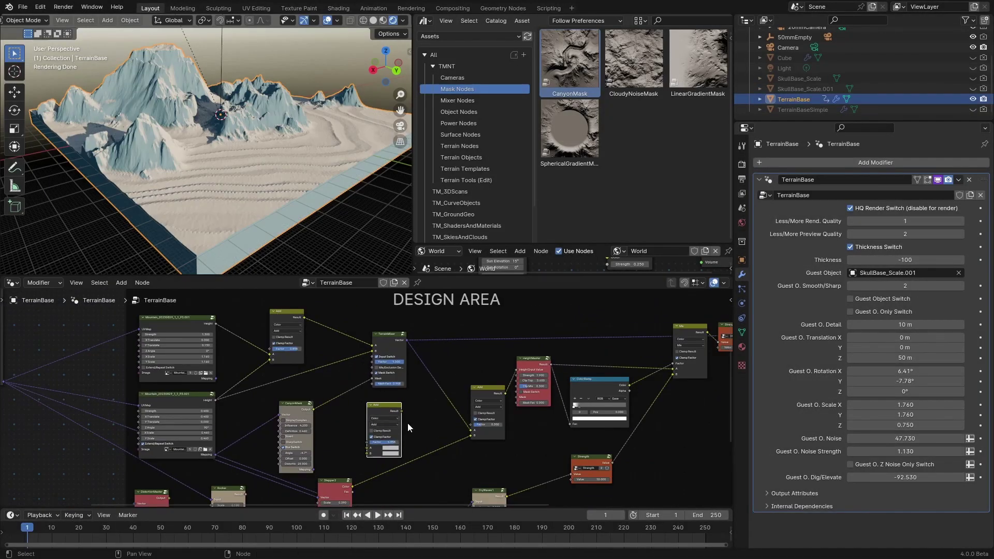
- Connect Rocker's Result to the duplicated node's A input and change its blend mode from Add to Mix
{"action": "scroll", "coordinate": [408, 423], "scroll_direction": "up", "scroll_amount": 1}
{"action": "middle_click_drag", "start_coordinate": [408, 423], "coordinate": [417, 383]}
{"action": "middle_click_drag", "start_coordinate": [222, 464], "coordinate": [246, 440]}
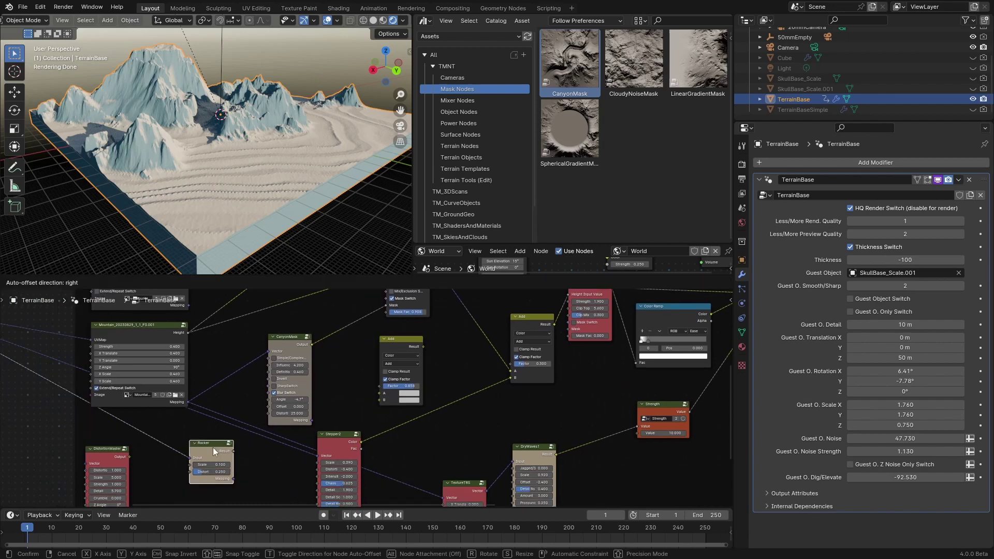
{"action": "left_click_drag", "start_coordinate": [234, 450], "coordinate": [378, 392]}
{"action": "left_click", "coordinate": [401, 363]}
{"action": "left_click", "coordinate": [401, 379]}
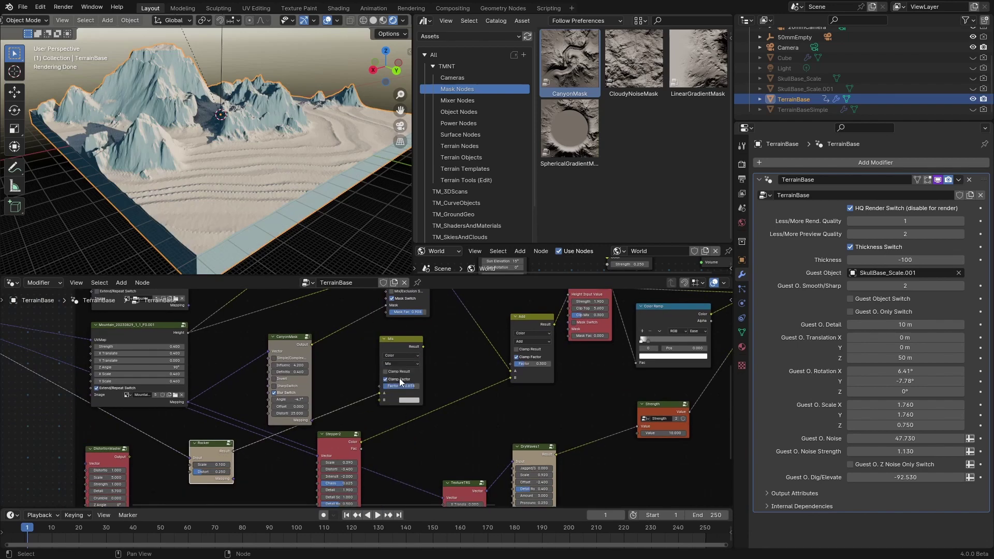
- Connect CanyonMask's Output to the Mix node's Factor and preview the Mix result in the Viewer from above
{"action": "left_click_drag", "start_coordinate": [294, 347], "coordinate": [377, 389]}
{"action": "left_click", "coordinate": [416, 390], "text": "ctrl+shift"}
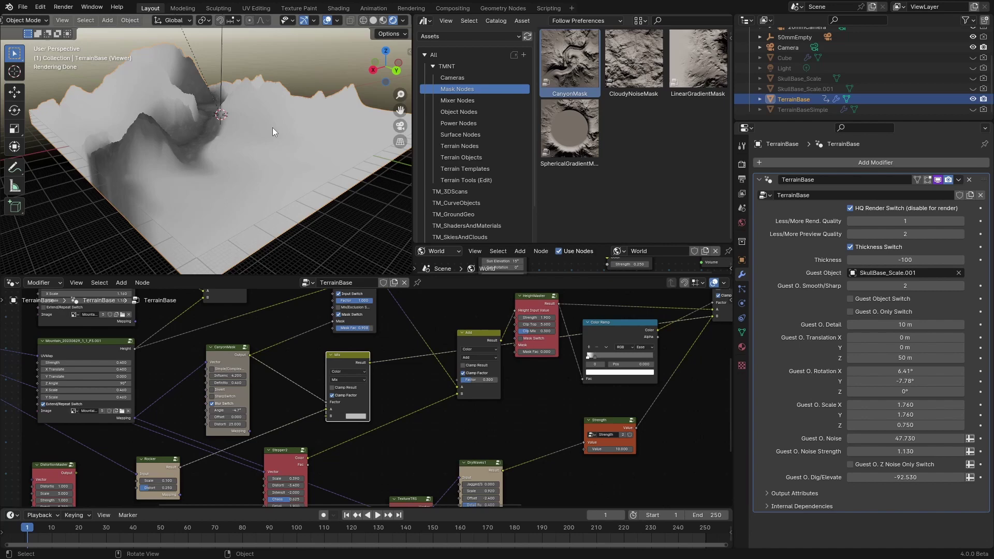
{"action": "middle_click_drag", "start_coordinate": [267, 126], "coordinate": [292, 189]}
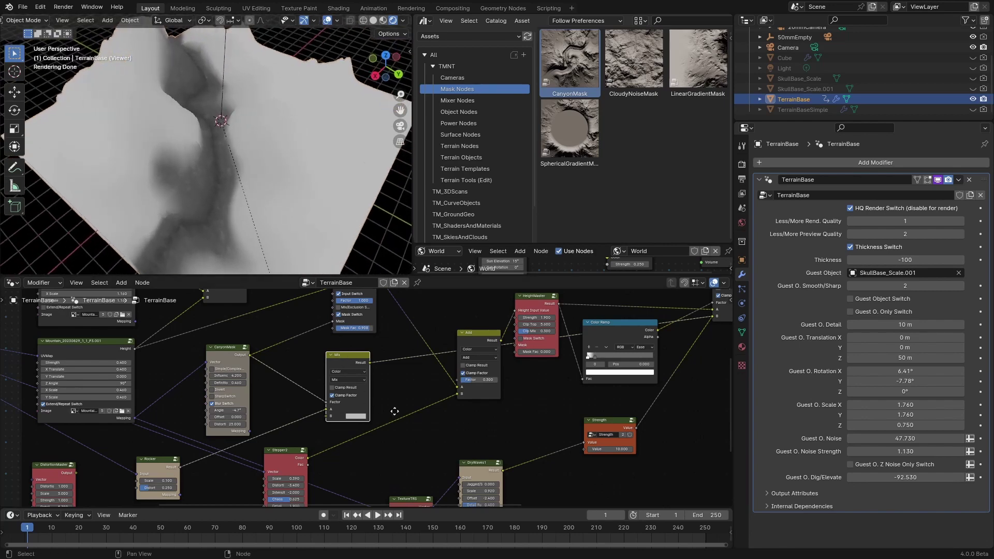
{"action": "middle_click_drag", "start_coordinate": [395, 410], "coordinate": [397, 399]}
{"action": "scroll", "coordinate": [397, 399], "scroll_direction": "up", "scroll_amount": 1}
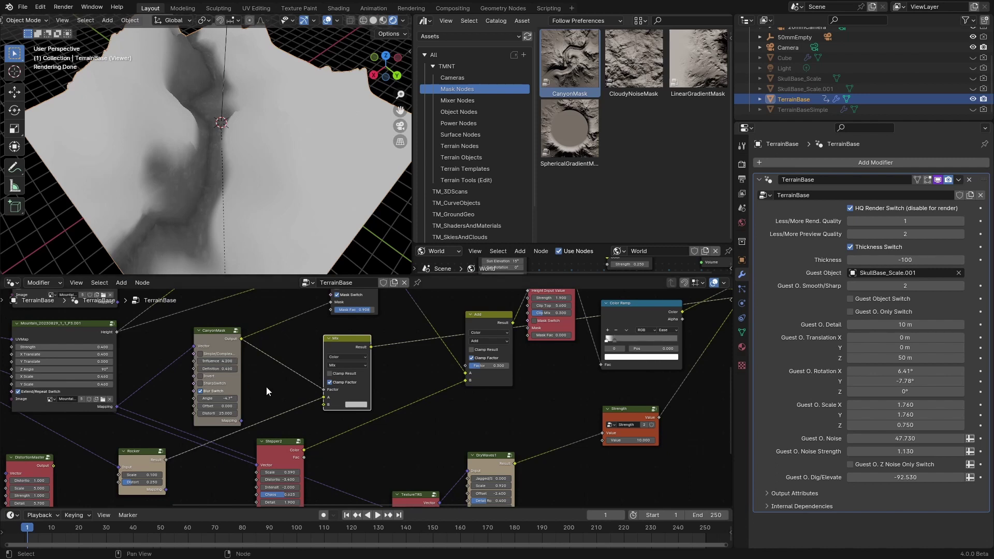
- Adjust the placement of the CanyonMask and Mix nodes, then set the Mix node's B color to black
{"action": "middle_click_drag", "start_coordinate": [268, 392], "coordinate": [301, 393]}
{"action": "left_click_drag", "start_coordinate": [244, 339], "coordinate": [230, 341]}
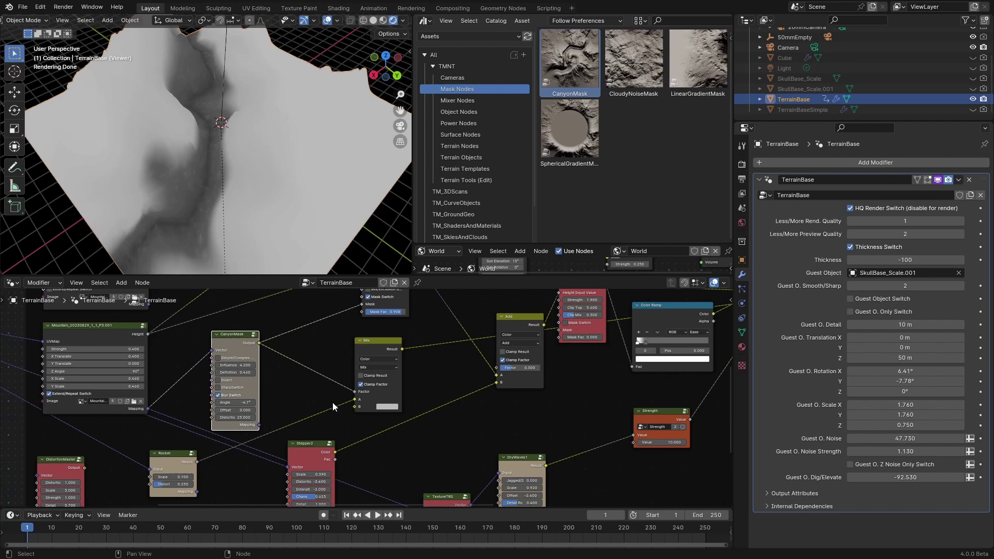
{"action": "left_click_drag", "start_coordinate": [378, 342], "coordinate": [372, 338]}
{"action": "left_click", "coordinate": [379, 404]}
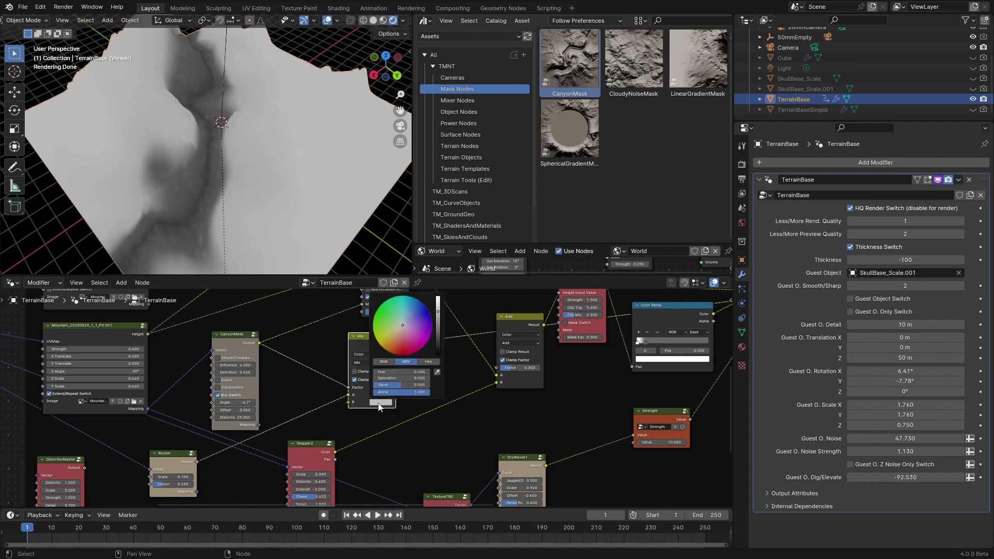
{"action": "left_click_drag", "start_coordinate": [438, 311], "coordinate": [437, 336]}
{"action": "middle_click_drag", "start_coordinate": [222, 203], "coordinate": [214, 61]}
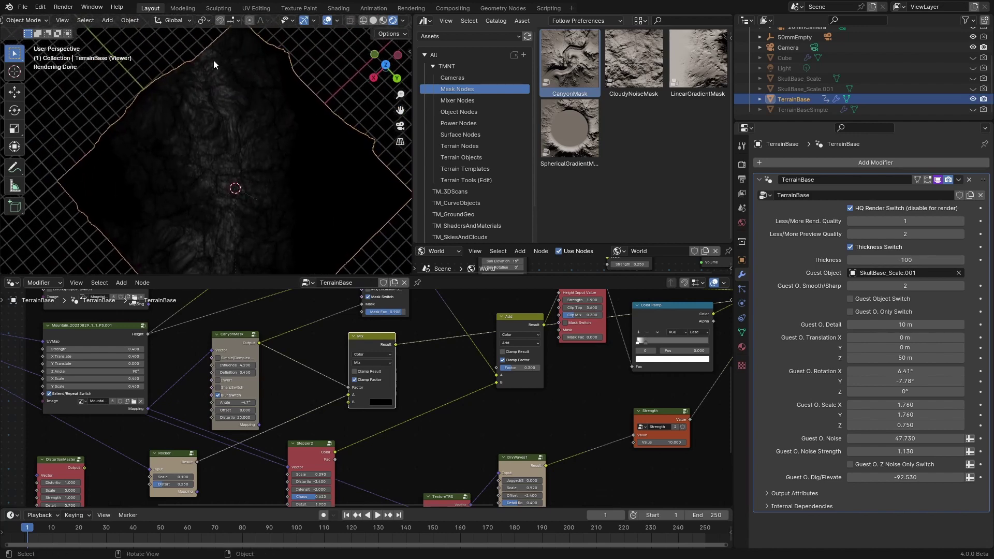
{"action": "middle_click_drag", "start_coordinate": [246, 182], "coordinate": [234, 108]}
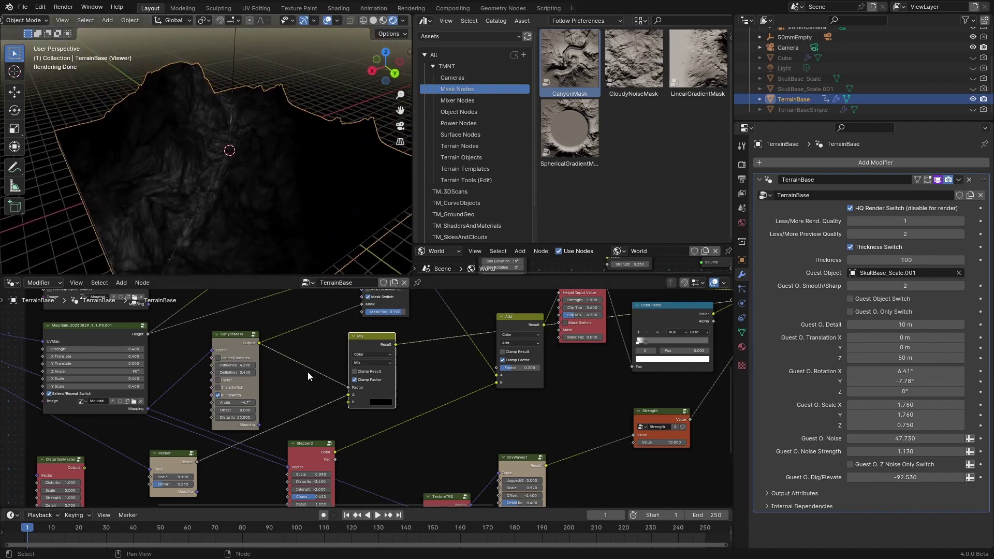
- Insert a Strength node between Rocker's Result and the Mix node's A input, and set its Value to 0.500
{"action": "scroll", "coordinate": [225, 447], "scroll_direction": "up", "scroll_amount": 2}
{"action": "scroll", "coordinate": [305, 395], "scroll_direction": "down", "scroll_amount": 2}
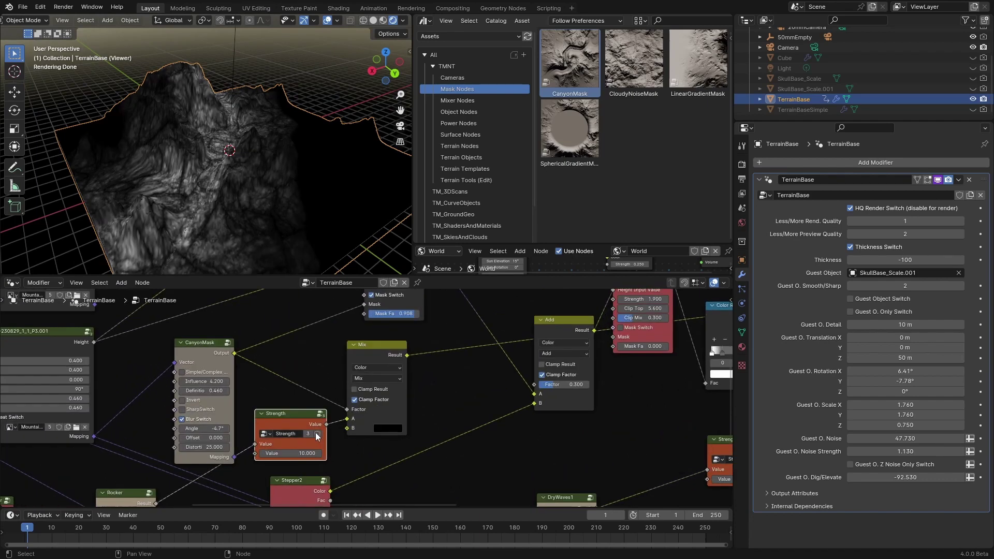
{"action": "middle_click_drag", "start_coordinate": [312, 466], "coordinate": [337, 444]}
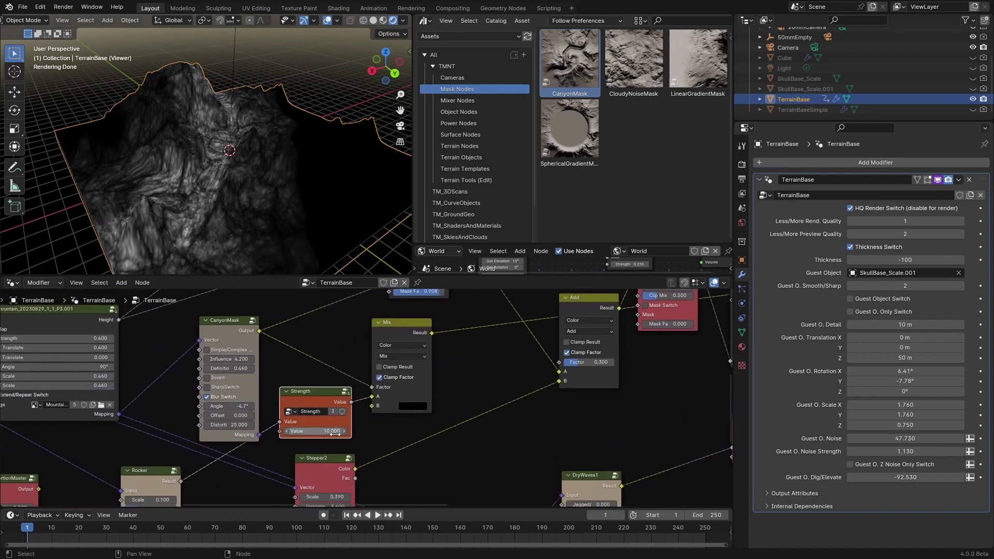
{"action": "left_click_drag", "start_coordinate": [334, 432], "coordinate": [333, 432]}
{"action": "double_click", "coordinate": [324, 432]}
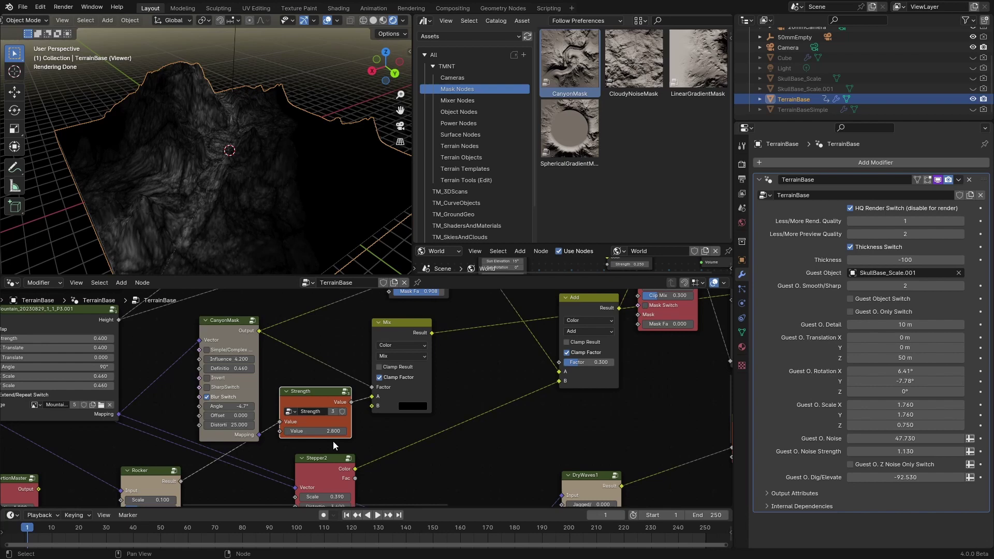
{"action": "type", "text": "2.8.5"}
{"action": "key", "text": "Return"}
{"action": "left_click_drag", "start_coordinate": [231, 331], "coordinate": [227, 330]}
- Examine the mask detail up close and set the Rocker node's Scale to 0.300
{"action": "middle_click_drag", "start_coordinate": [232, 459], "coordinate": [244, 431]}
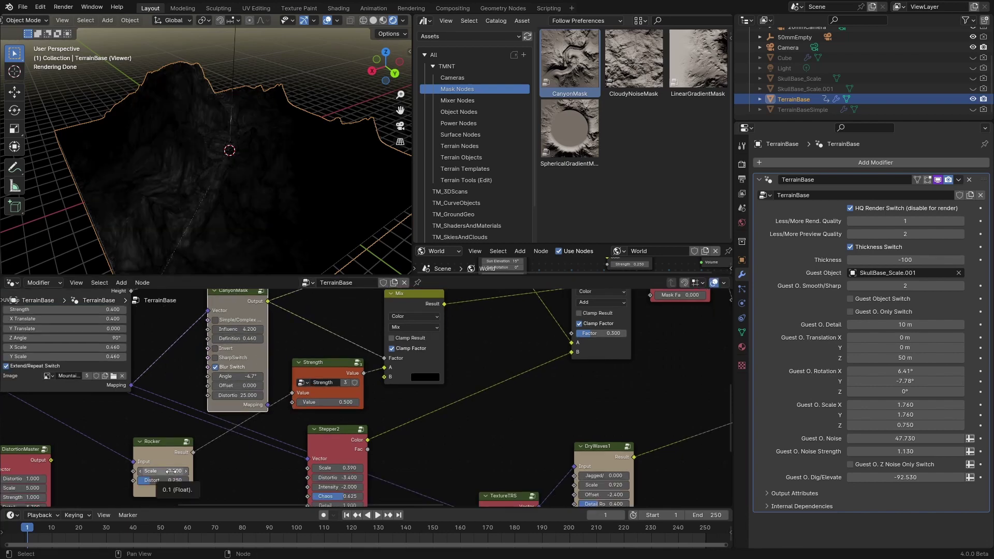
{"action": "middle_click_drag", "start_coordinate": [202, 248], "coordinate": [235, 164]}
{"action": "scroll", "coordinate": [200, 217], "scroll_direction": "up", "scroll_amount": 4}
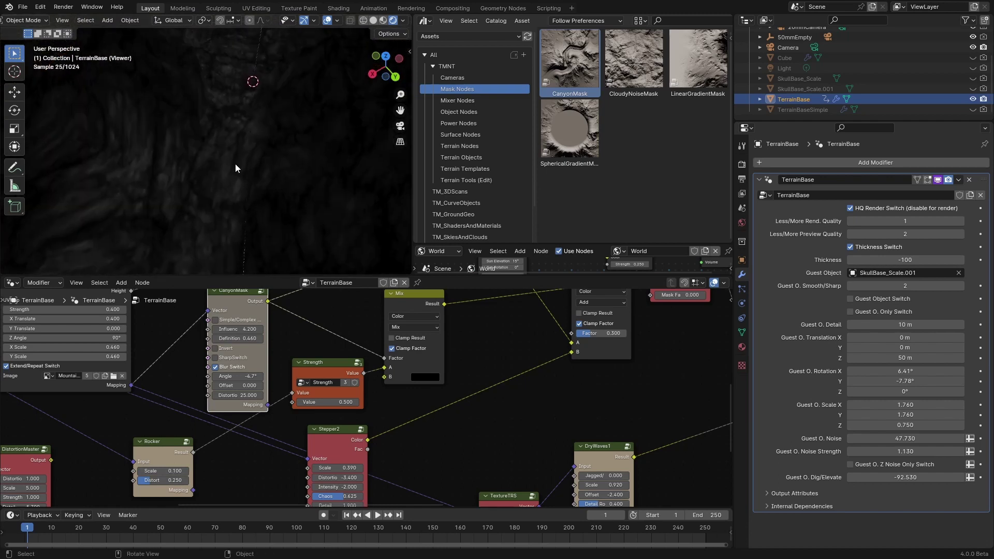
{"action": "left_click", "coordinate": [174, 471]}
{"action": "key", "text": "BackSpace"}
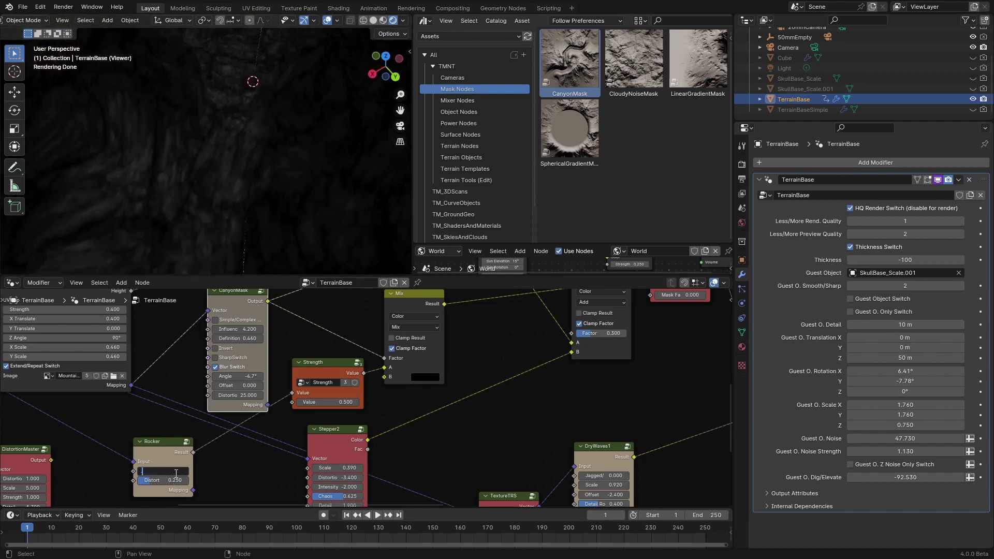
{"action": "key", "text": "Return"}
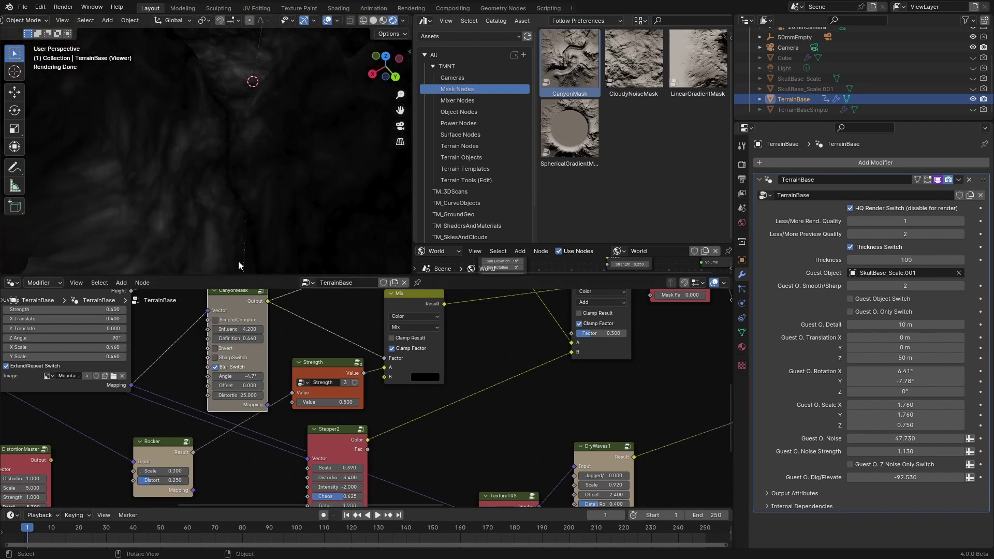
- Set the Rocker node's Distort to 0.100 and review the whole mask on the terrain
{"action": "middle_click_drag", "start_coordinate": [233, 169], "coordinate": [262, 137]}
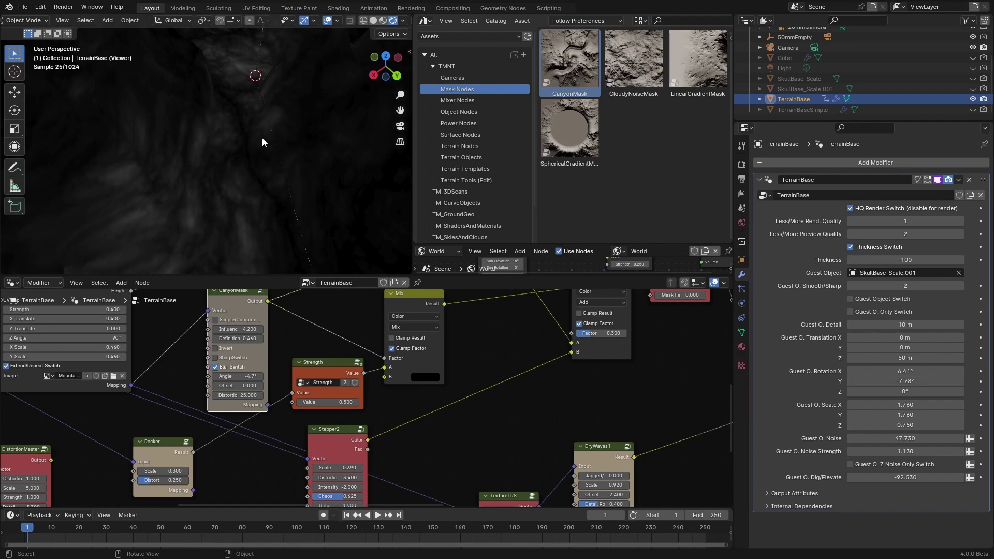
{"action": "left_click", "coordinate": [150, 482]}
{"action": "type", "text": ".1"}
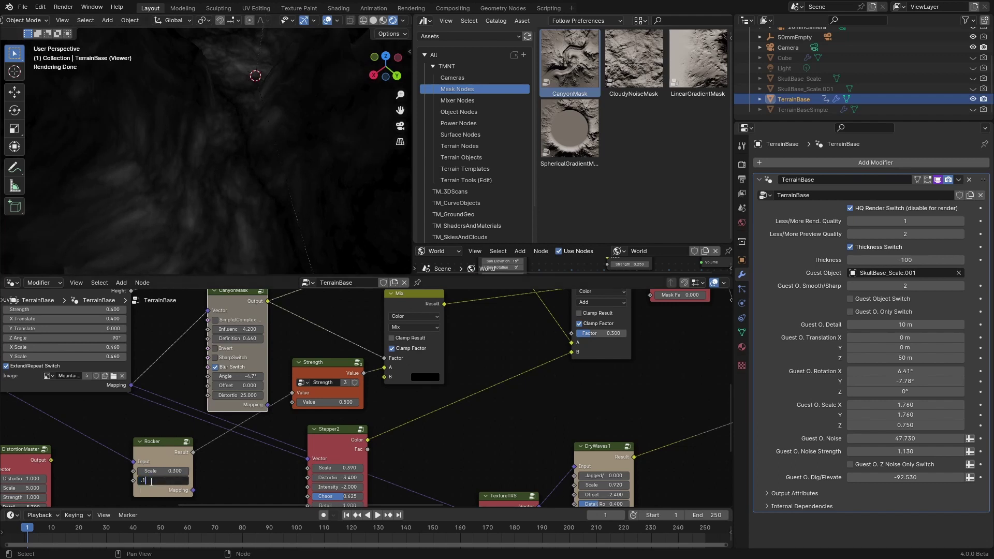
{"action": "key", "text": "Return"}
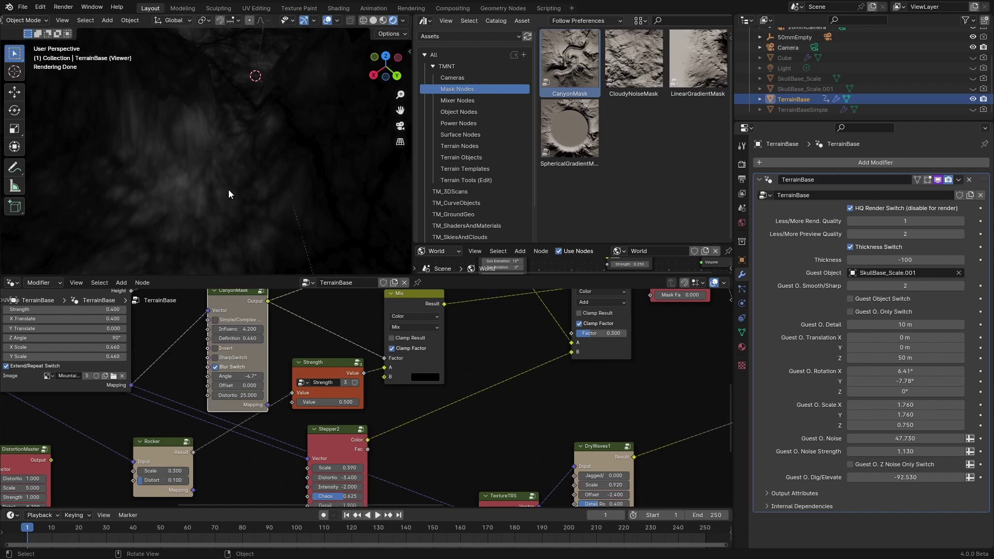
{"action": "mouse_move", "coordinate": [228, 190]}
{"action": "middle_mouse_down"}
{"action": "mouse_move", "coordinate": [253, 180]}
{"action": "mouse_move", "coordinate": [228, 237]}
{"action": "mouse_move", "coordinate": [181, 201]}
{"action": "mouse_move", "coordinate": [256, 177]}
{"action": "mouse_move", "coordinate": [272, 201]}
{"action": "mouse_move", "coordinate": [242, 197]}
{"action": "middle_mouse_up"}
{"action": "scroll", "coordinate": [574, 396], "scroll_direction": "down", "scroll_amount": 8}
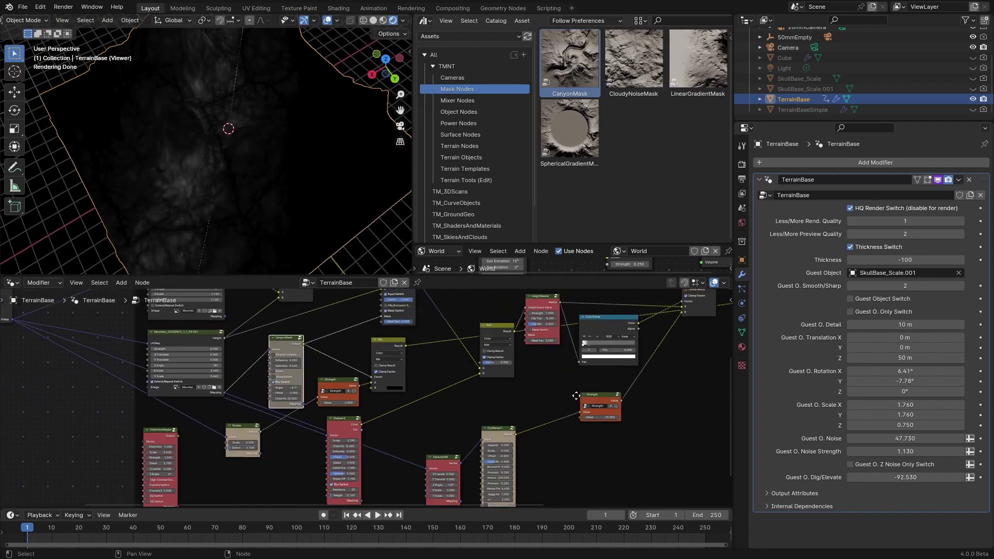
- Review the terrain and reposition the TerrainMixer node and the masked Rocker Mix node in the design area
{"action": "middle_click_drag", "start_coordinate": [574, 395], "coordinate": [336, 429]}
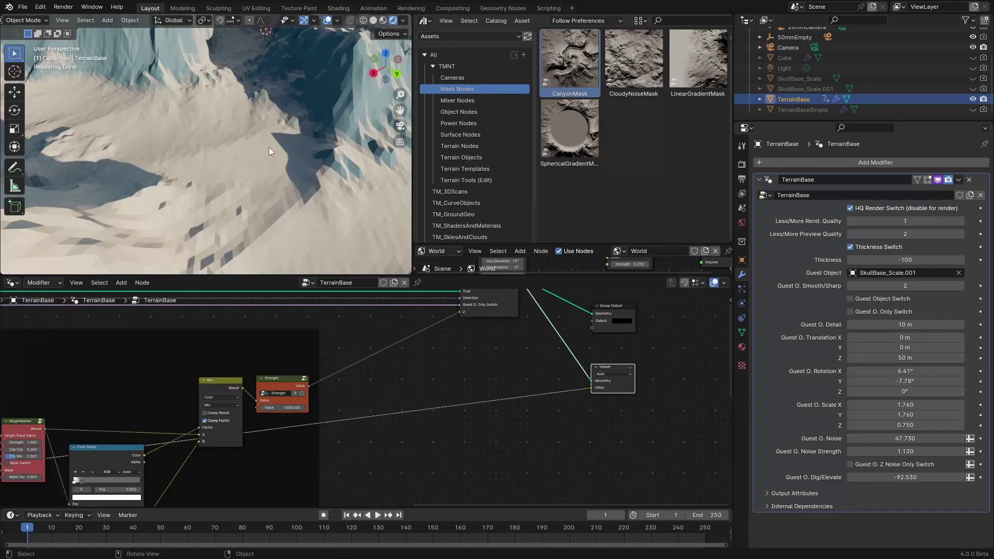
{"action": "scroll", "coordinate": [215, 151], "scroll_direction": "down", "scroll_amount": 6}
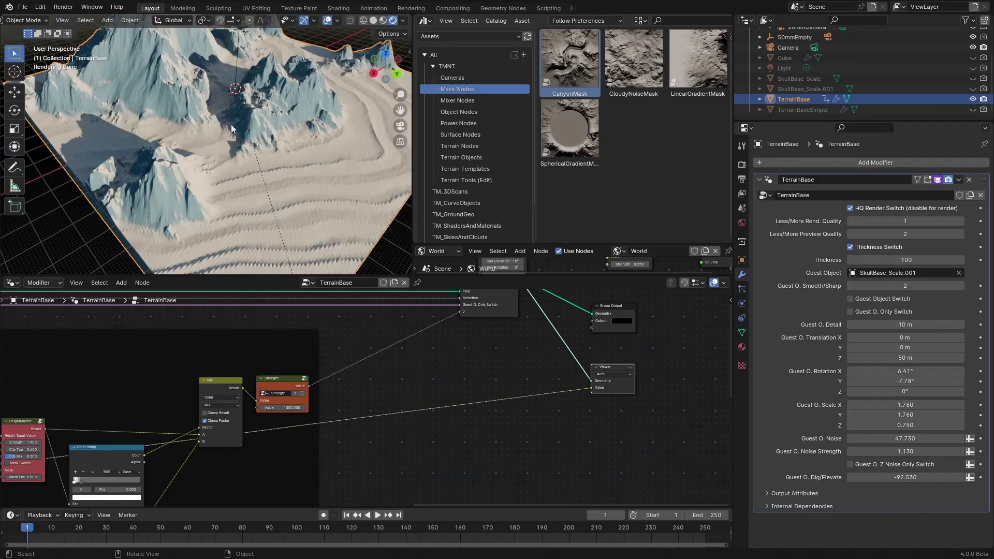
{"action": "mouse_move", "coordinate": [230, 124]}
{"action": "middle_mouse_down"}
{"action": "mouse_move", "coordinate": [120, 156]}
{"action": "mouse_move", "coordinate": [241, 135]}
{"action": "middle_mouse_up"}
{"action": "scroll", "coordinate": [225, 393], "scroll_direction": "down", "scroll_amount": 7}
{"action": "middle_click_drag", "start_coordinate": [91, 373], "coordinate": [358, 355]}
{"action": "scroll", "coordinate": [289, 439], "scroll_direction": "up", "scroll_amount": 6}
{"action": "scroll", "coordinate": [320, 426], "scroll_direction": "up", "scroll_amount": 2}
{"action": "middle_click_drag", "start_coordinate": [290, 410], "coordinate": [366, 410]}
{"action": "left_click_drag", "start_coordinate": [324, 324], "coordinate": [280, 313]}
{"action": "left_click_drag", "start_coordinate": [309, 416], "coordinate": [299, 410]}
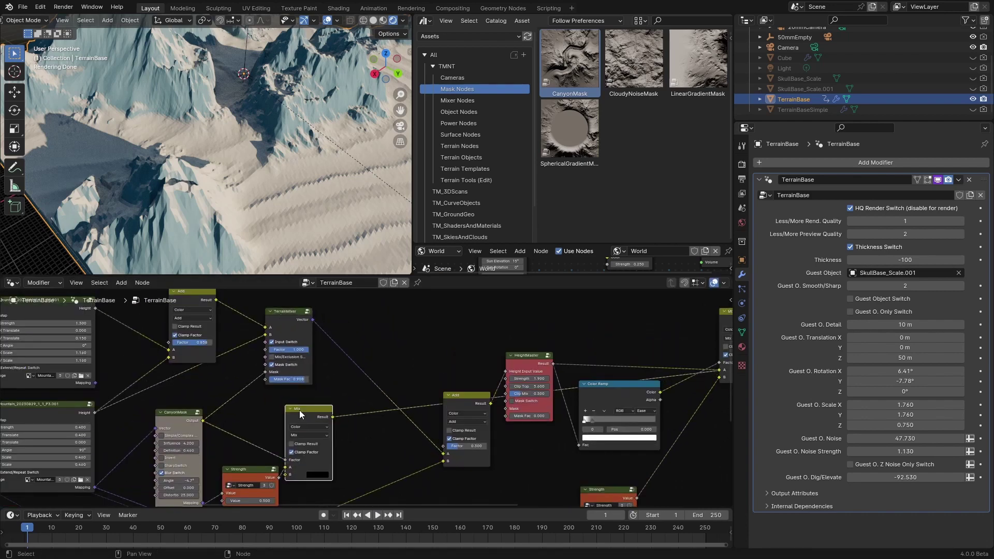
- Combine TerrainMixer's output with the masked Rocker mix through a duplicated Mix node at Factor 1.000, feeding the Add node's A input
{"action": "middle_click_drag", "start_coordinate": [300, 410], "coordinate": [291, 427]}
{"action": "key", "text": "shift+d"}
{"action": "left_click", "coordinate": [391, 326]}
{"action": "left_click_drag", "start_coordinate": [389, 326], "coordinate": [391, 329]}
{"action": "left_click_drag", "start_coordinate": [303, 337], "coordinate": [380, 387]}
{"action": "left_click_drag", "start_coordinate": [324, 434], "coordinate": [385, 395]}
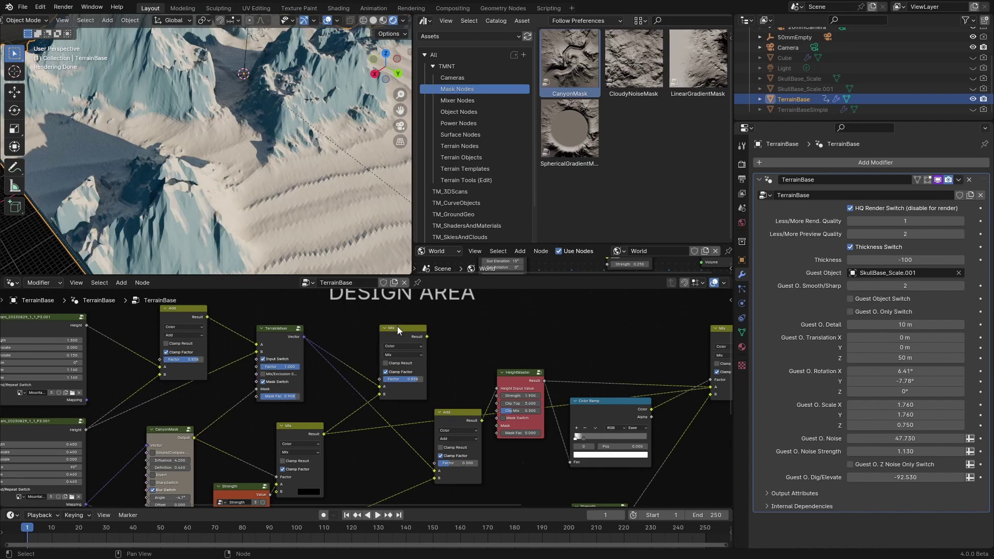
{"action": "left_click_drag", "start_coordinate": [396, 326], "coordinate": [434, 471]}
{"action": "middle_click_drag", "start_coordinate": [269, 188], "coordinate": [265, 210]}
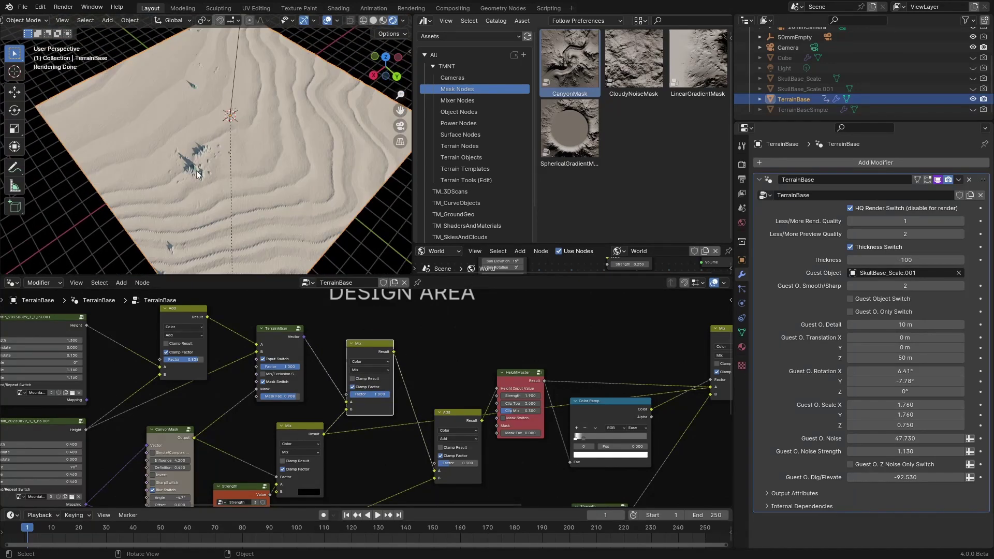
- Set the Value of the Strength node after Rocker to 0.800
{"action": "scroll", "coordinate": [247, 433], "scroll_direction": "up", "scroll_amount": 3}
{"action": "middle_click_drag", "start_coordinate": [246, 434], "coordinate": [335, 290]}
{"action": "key", "text": "ctrl+z"}
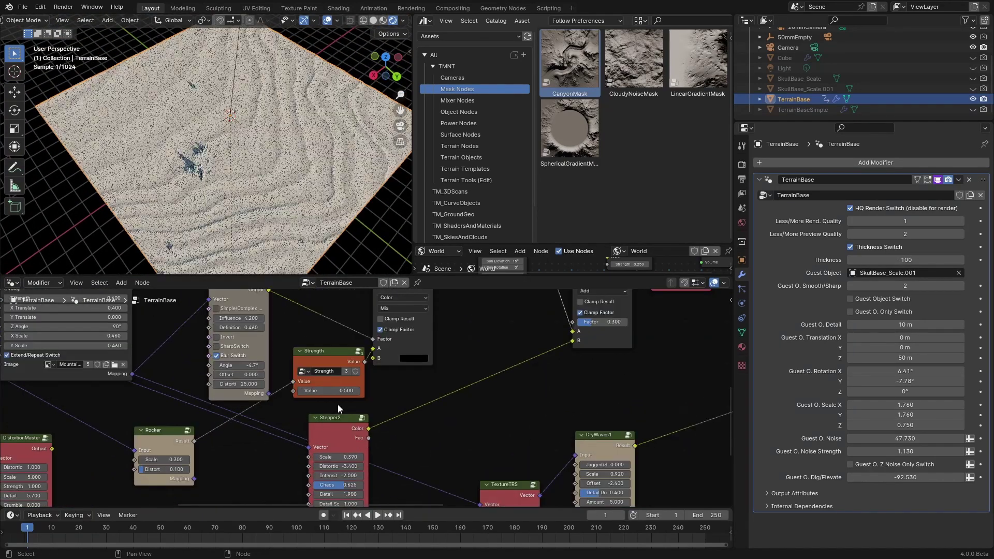
{"action": "left_click", "coordinate": [324, 388]}
{"action": "type", "text": ".8"}
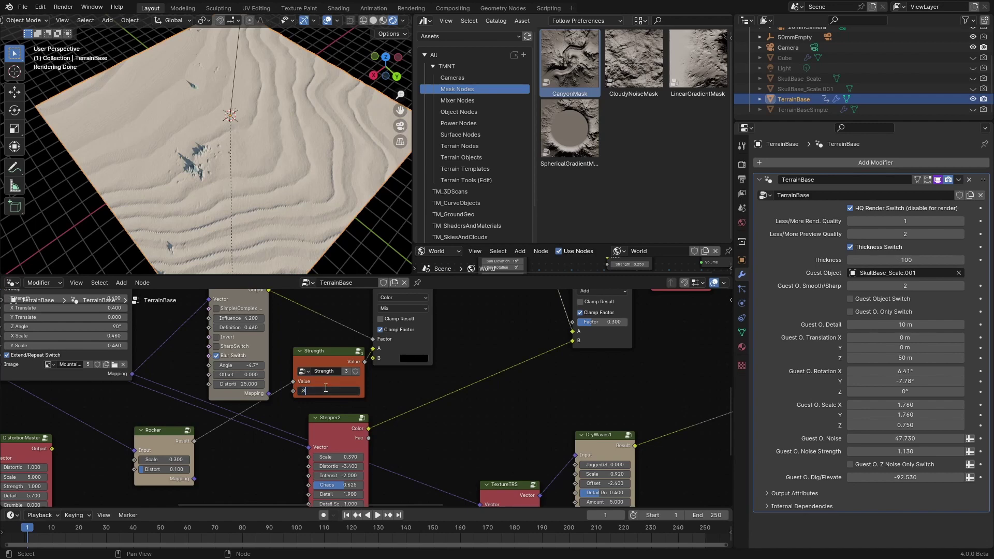
{"action": "key", "text": "Return"}
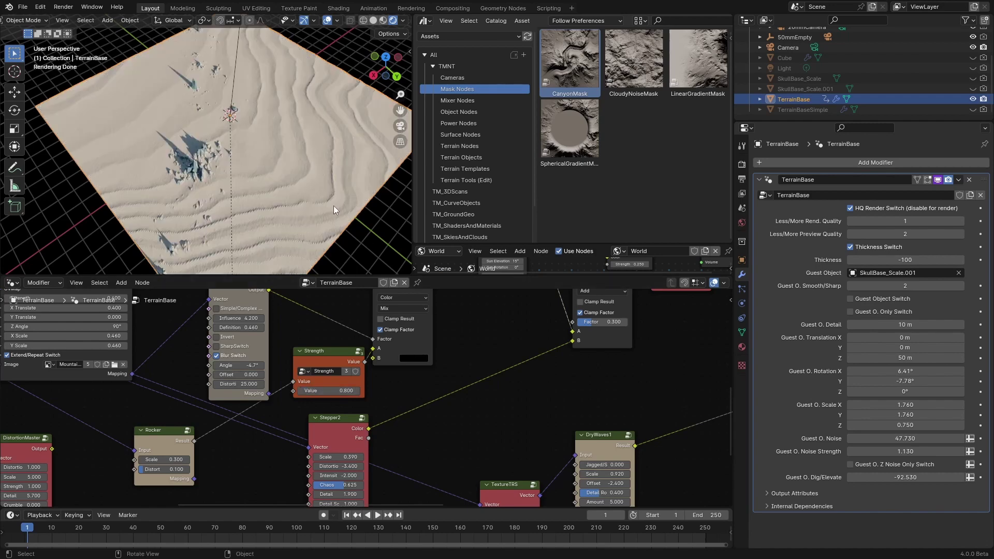
- Change the new Mix node's blending mode to Add and set its Factor to 0.283
{"action": "middle_click_drag", "start_coordinate": [430, 361], "coordinate": [272, 506]}
{"action": "left_click", "coordinate": [329, 327]}
{"action": "left_click", "coordinate": [320, 354]}
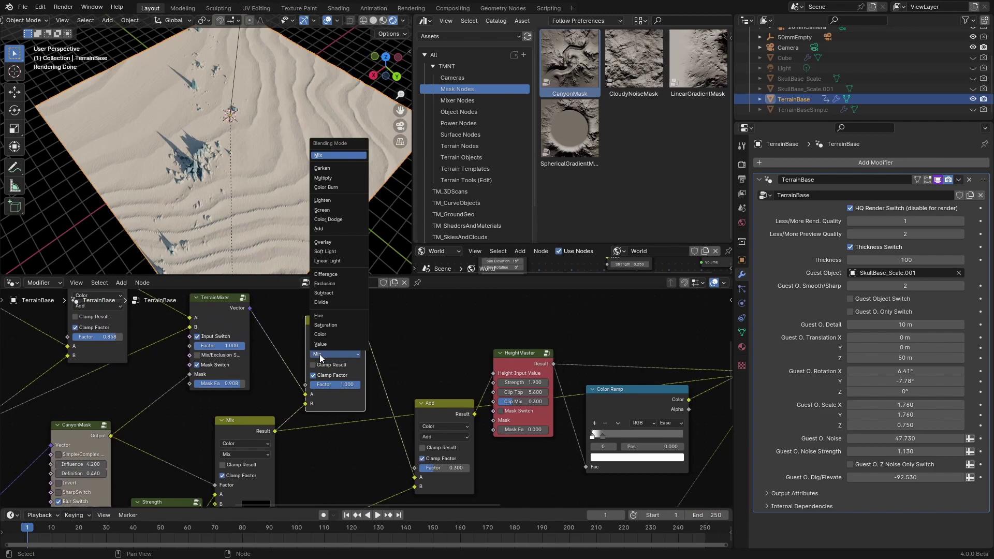
{"action": "left_click", "coordinate": [329, 228]}
{"action": "middle_click_drag", "start_coordinate": [294, 138], "coordinate": [275, 166]}
{"action": "left_click_drag", "start_coordinate": [341, 384], "coordinate": [298, 384]}
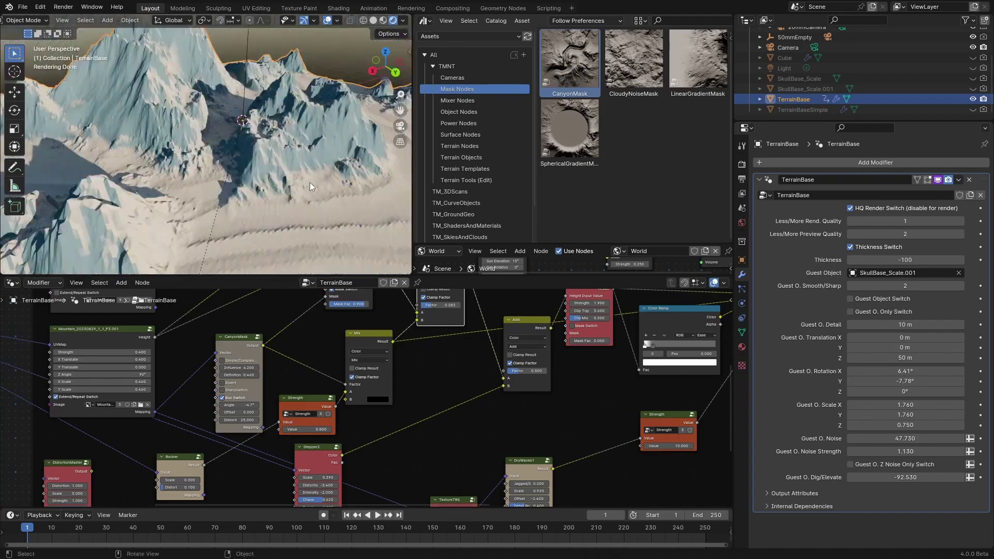
- Review the rocky detail around the mountains and set the Rocker node's Scale to 0.100
{"action": "mouse_move", "coordinate": [310, 183]}
{"action": "middle_mouse_down"}
{"action": "mouse_move", "coordinate": [315, 242]}
{"action": "mouse_move", "coordinate": [306, 168]}
{"action": "middle_mouse_up"}
{"action": "middle_click_drag", "start_coordinate": [272, 446], "coordinate": [351, 372]}
{"action": "scroll", "coordinate": [318, 414], "scroll_direction": "up", "scroll_amount": 3}
{"action": "scroll", "coordinate": [320, 419], "scroll_direction": "up", "scroll_amount": 1}
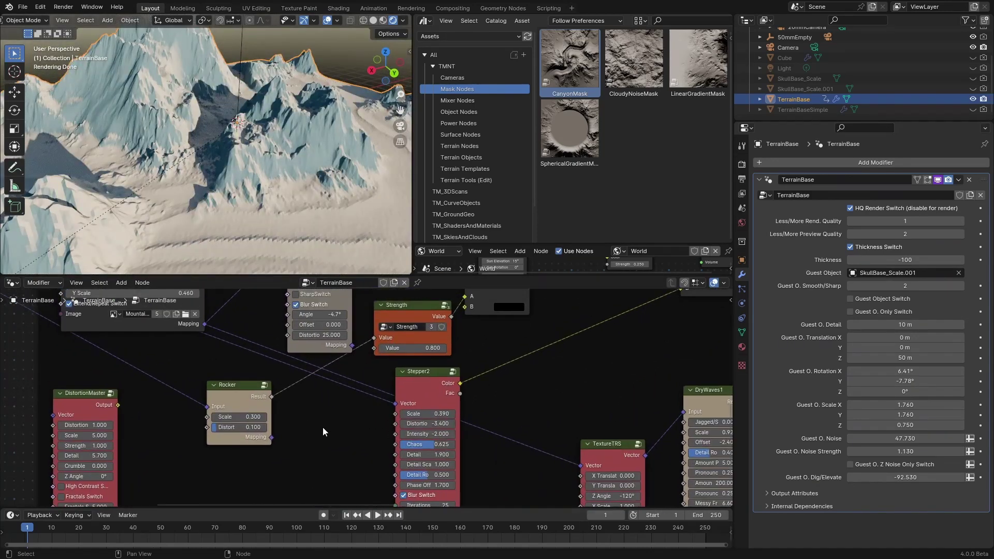
{"action": "middle_click_drag", "start_coordinate": [285, 419], "coordinate": [288, 429]}
{"action": "left_click", "coordinate": [235, 426]}
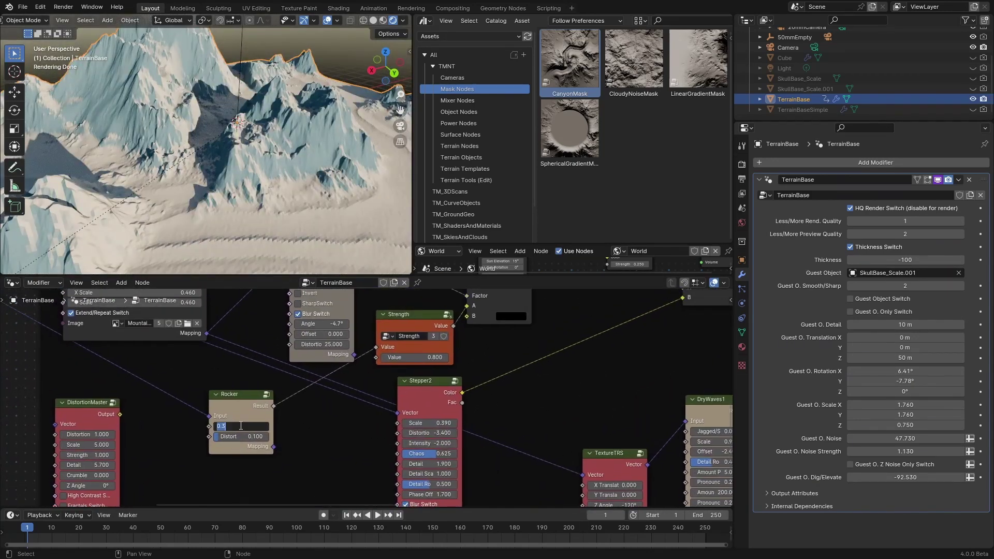
{"action": "type", "text": ".1"}
{"action": "key", "text": "Return"}
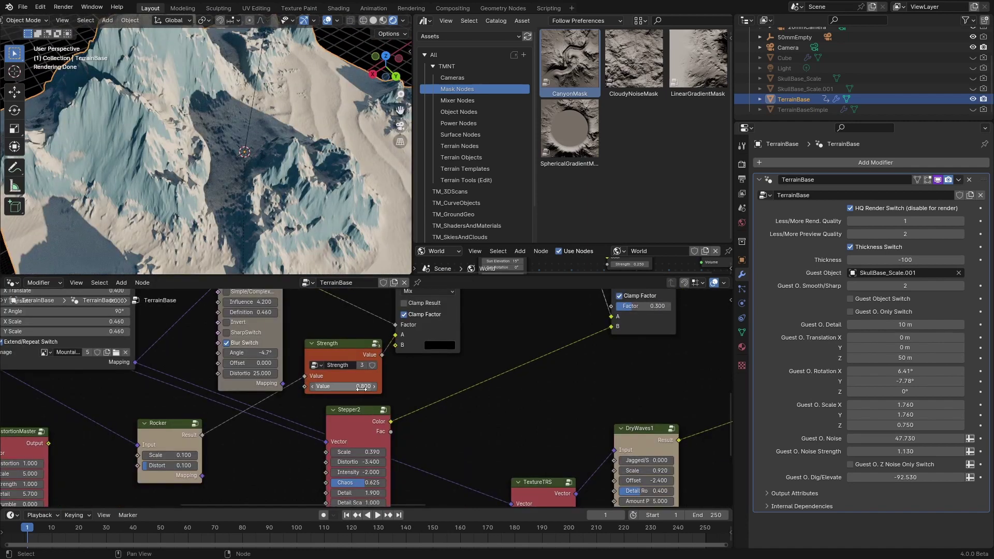
- Set the Value of the Strength node after Rocker to 0.700
{"action": "left_click", "coordinate": [339, 387]}
{"action": "type", "text": ".7"}
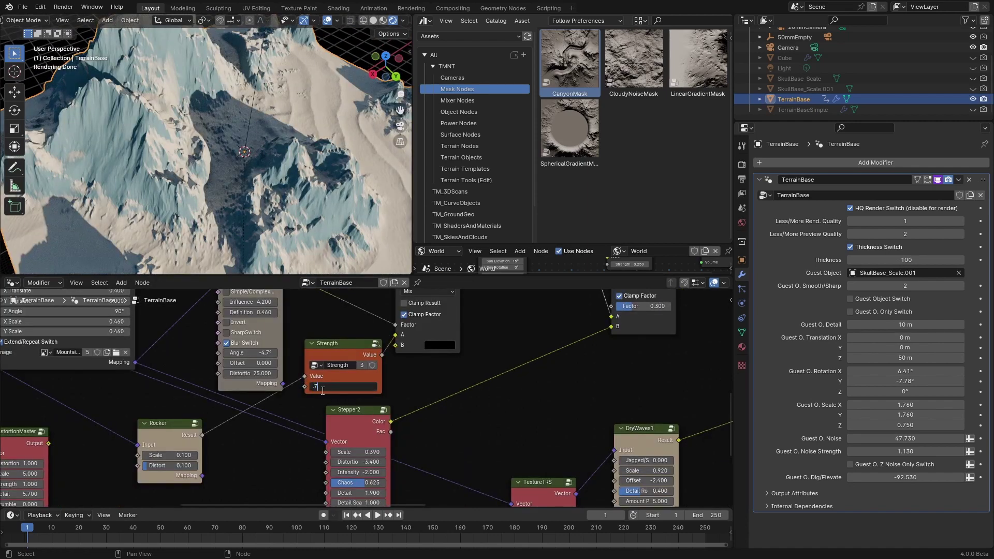
{"action": "key", "text": "Return"}
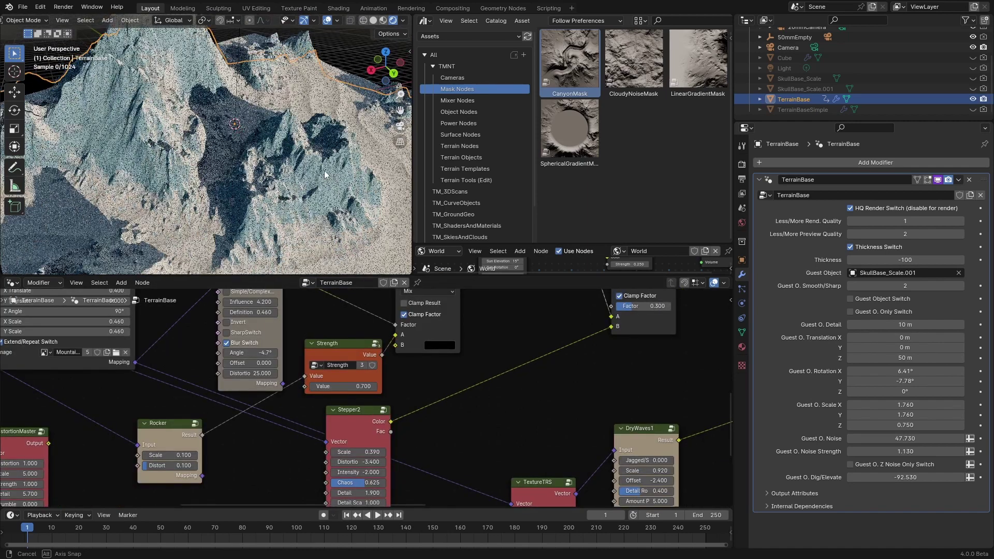
- Render the terrain with the HQ Render Switch off and a transparent film background, and close the finished render
{"action": "left_click", "coordinate": [850, 208]}
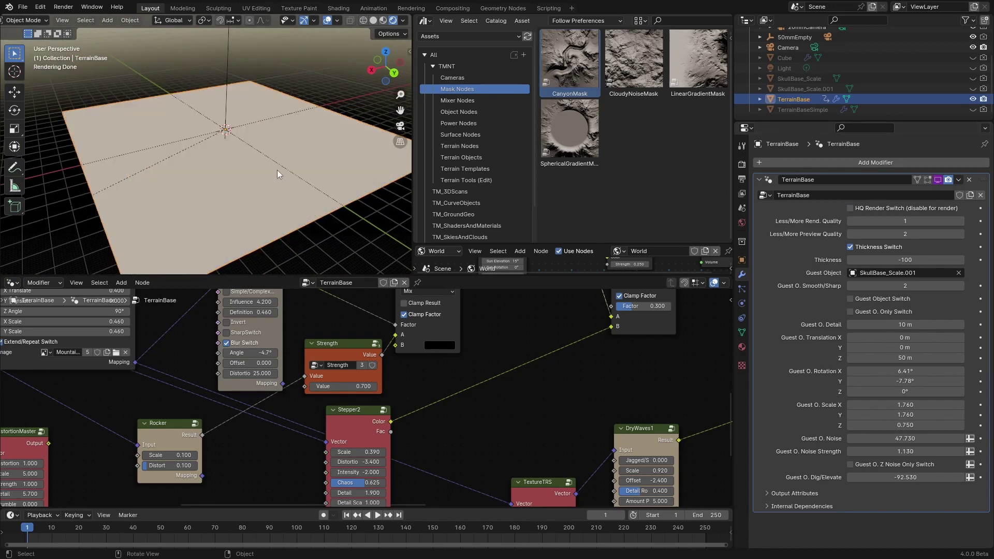
{"action": "left_click", "coordinate": [742, 164]}
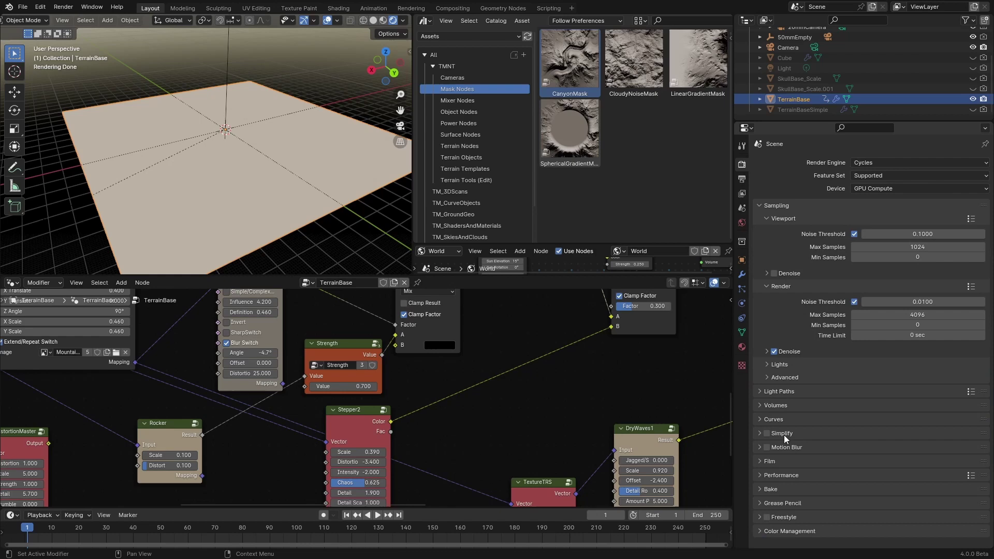
{"action": "left_click", "coordinate": [759, 461]}
{"action": "scroll", "coordinate": [771, 507], "scroll_direction": "down", "scroll_amount": 1}
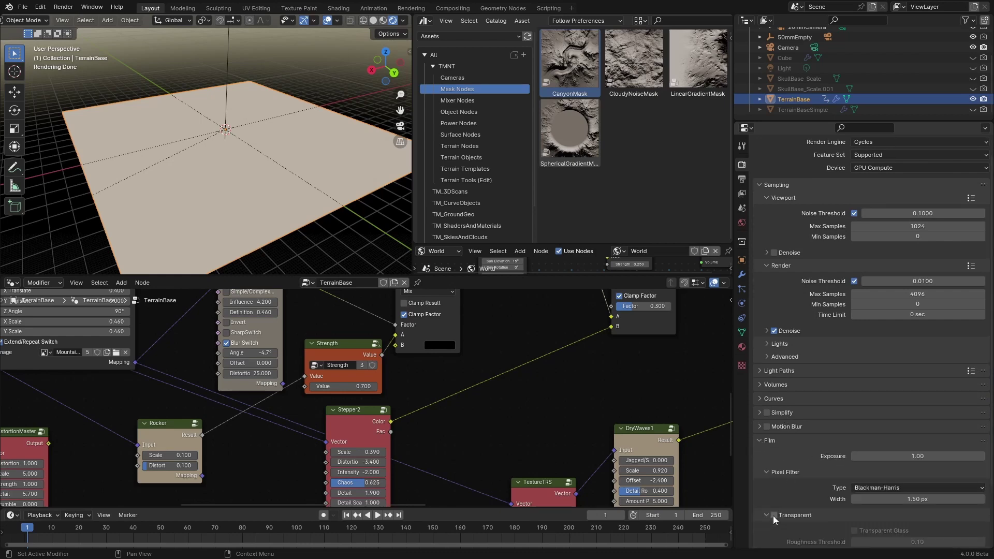
{"action": "left_click", "coordinate": [773, 516]}
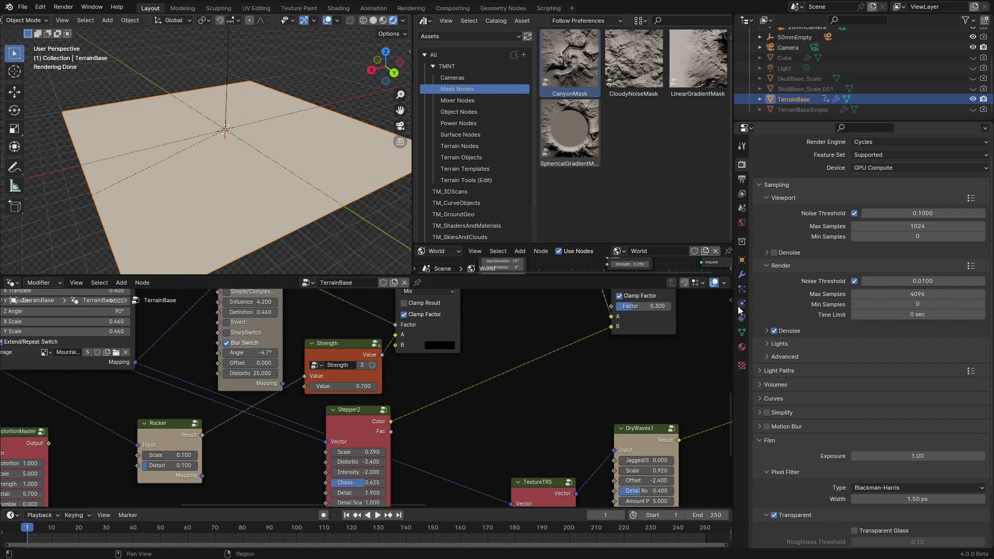
{"action": "left_click", "coordinate": [742, 274]}
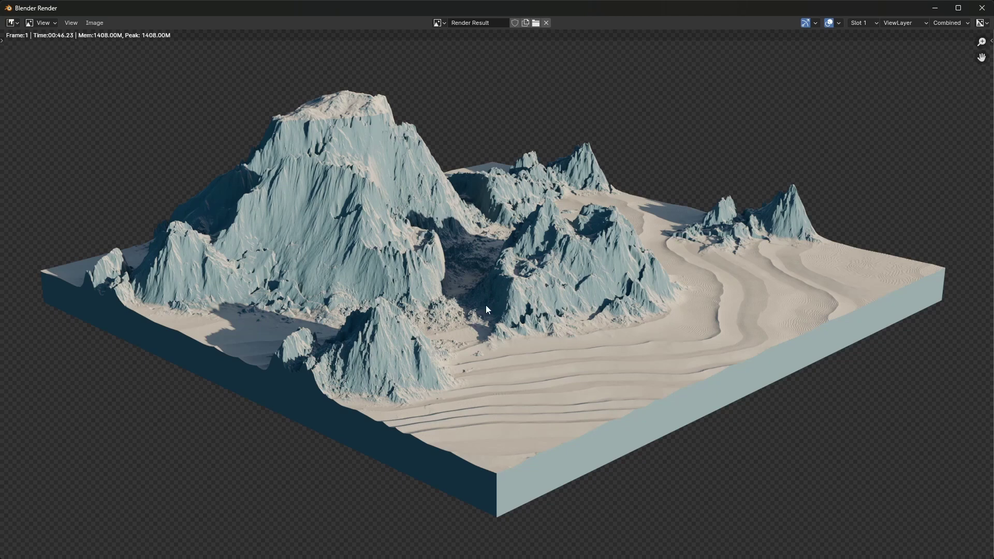
{"action": "left_click", "coordinate": [982, 8]}
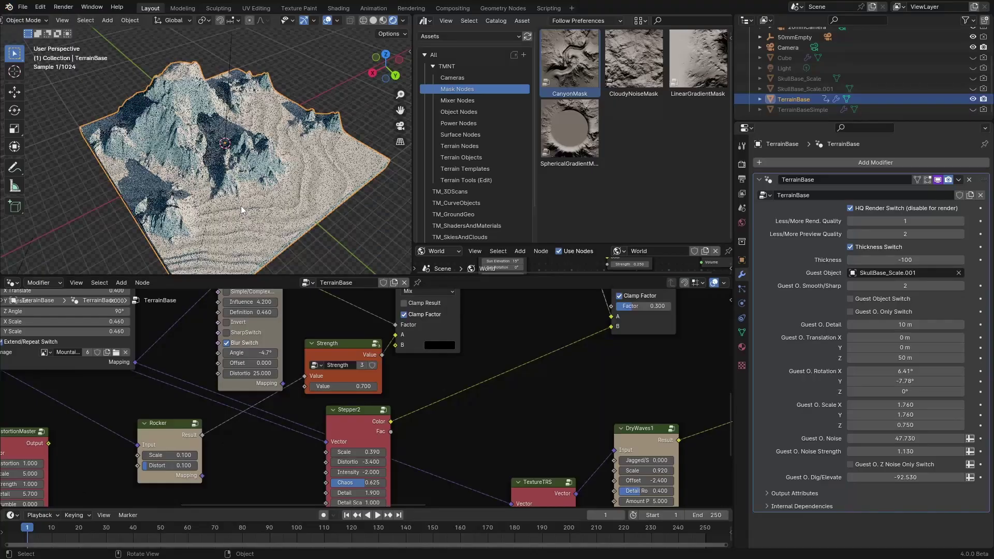
- Rotate the canyon mask by setting the CanyonMask node's Angle to -18.6°
{"action": "middle_click_drag", "start_coordinate": [153, 377], "coordinate": [174, 441]}
{"action": "left_click_drag", "start_coordinate": [277, 409], "coordinate": [204, 409]}
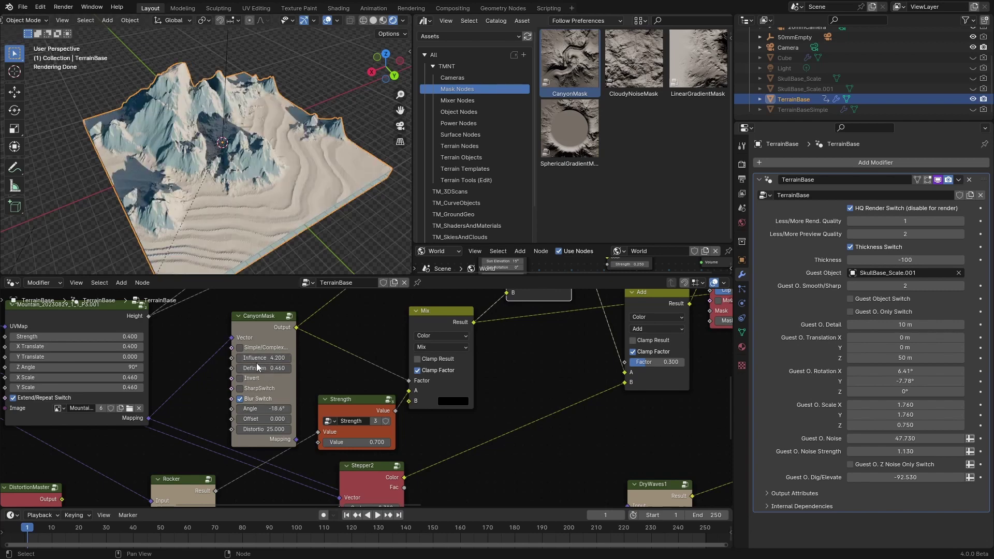
{"action": "mouse_move", "coordinate": [256, 362]}
{"action": "left_mouse_down"}
{"action": "mouse_move", "coordinate": [269, 362]}
{"action": "mouse_move", "coordinate": [256, 362]}
{"action": "left_mouse_up"}
- Set the Strength of Mountain_20230829_1_1_P3.001 to 0.300 and its X and Y Scale to 0.490
{"action": "middle_click_drag", "start_coordinate": [305, 293], "coordinate": [396, 393]}
{"action": "scroll", "coordinate": [396, 393], "scroll_direction": "down", "scroll_amount": 1}
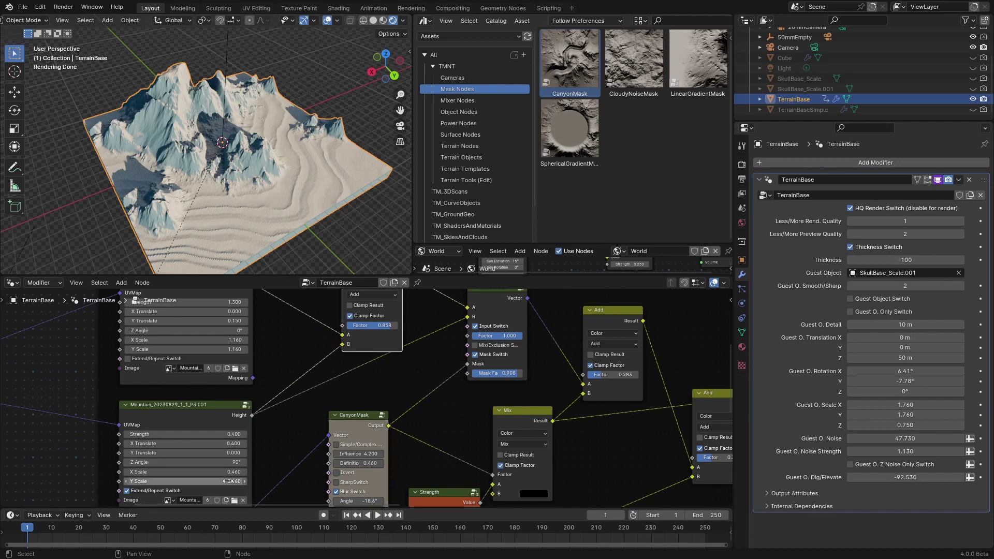
{"action": "left_click_drag", "start_coordinate": [220, 435], "coordinate": [207, 433]}
{"action": "key", "text": "ctrl+z"}
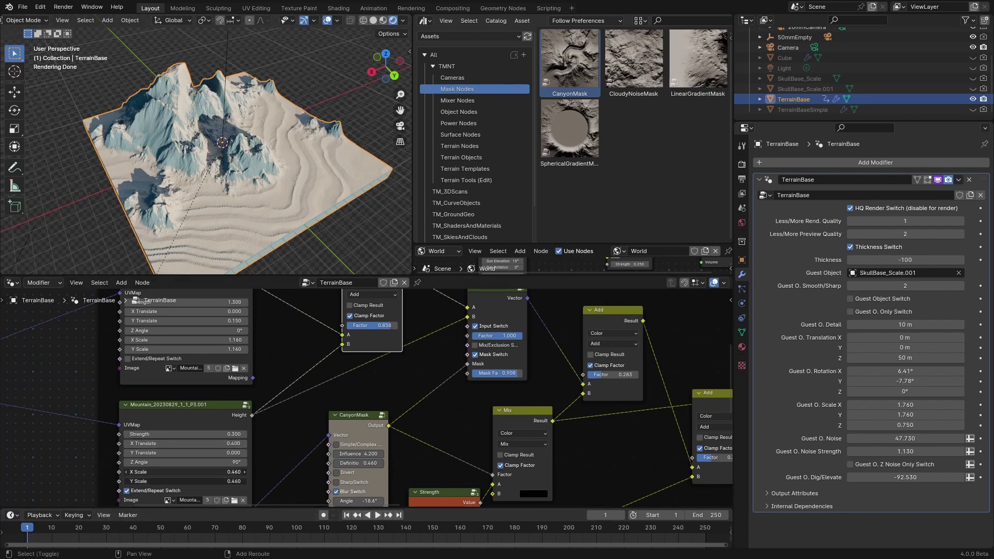
{"action": "left_click_drag", "start_coordinate": [185, 472], "coordinate": [201, 471], "text": "shift"}
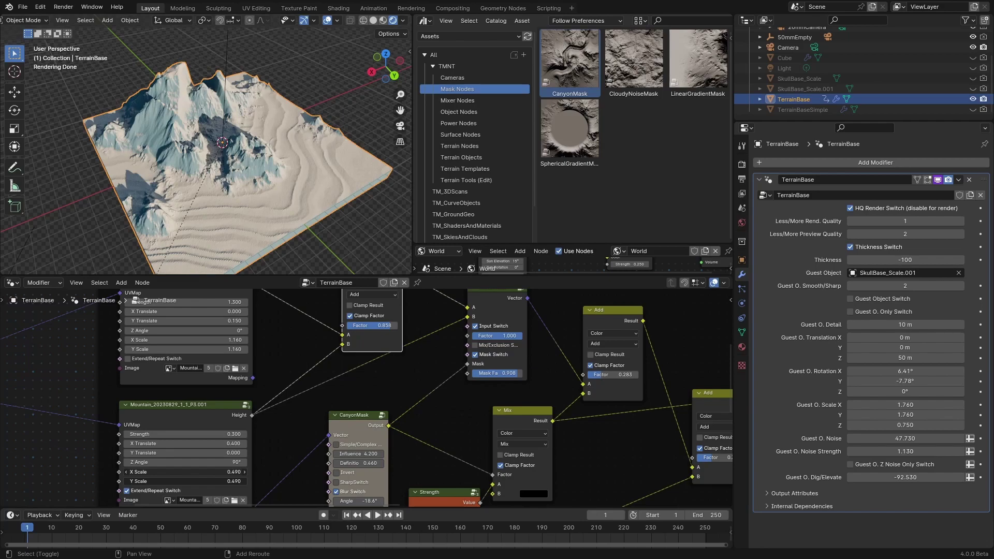
- Inspect the adjusted terrain from several distances and angles and save the file
{"action": "middle_click_drag", "start_coordinate": [309, 161], "coordinate": [183, 96]}
{"action": "scroll", "coordinate": [312, 135], "scroll_direction": "up", "scroll_amount": 4}
{"action": "scroll", "coordinate": [311, 138], "scroll_direction": "down", "scroll_amount": 5}
{"action": "scroll", "coordinate": [264, 132], "scroll_direction": "up", "scroll_amount": 4}
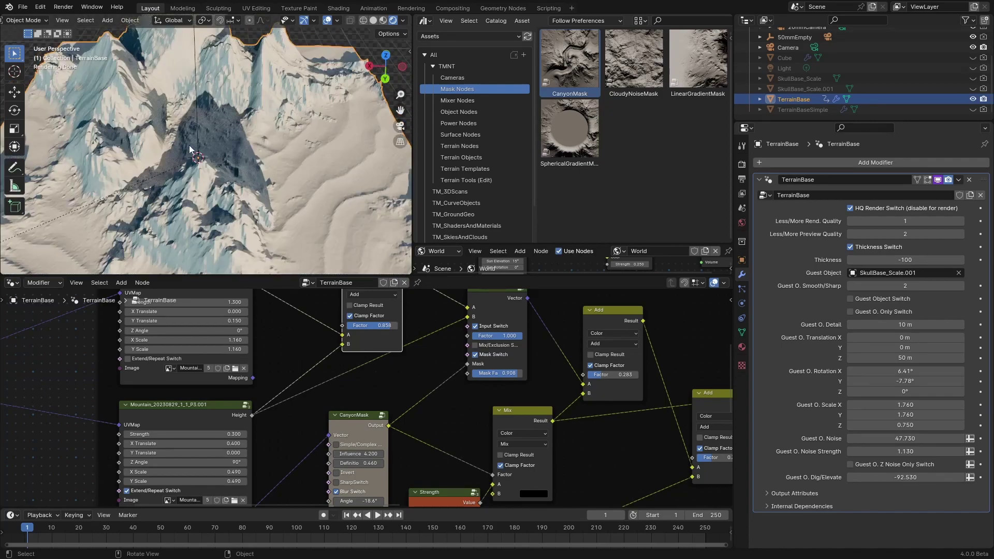
{"action": "middle_click_drag", "start_coordinate": [189, 146], "coordinate": [275, 129]}
{"action": "scroll", "coordinate": [218, 113], "scroll_direction": "down", "scroll_amount": 5}
{"action": "scroll", "coordinate": [283, 112], "scroll_direction": "up", "scroll_amount": 2}
{"action": "key", "text": "ctrl+s"}
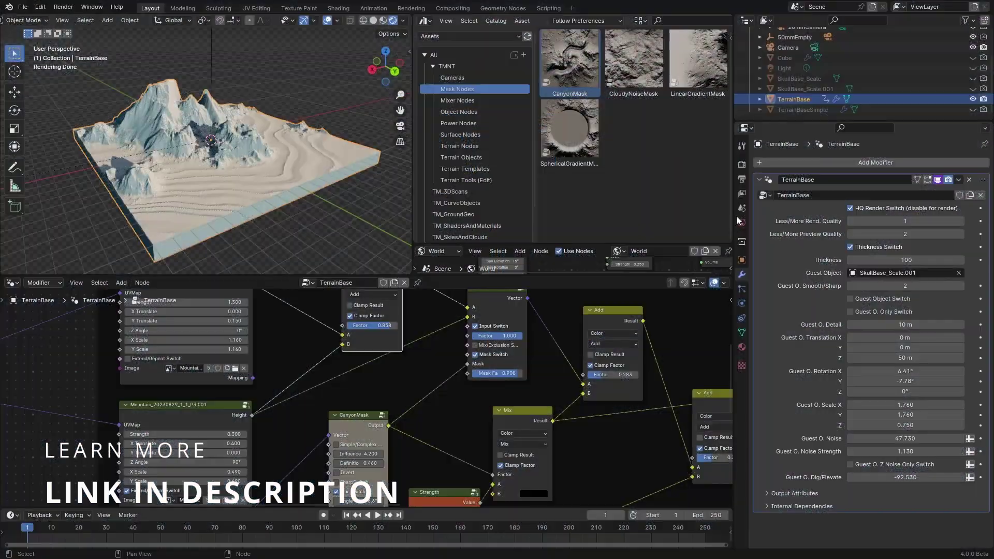
- Collapse the TerrainBase modifier and apply it to the terrain object
{"action": "left_click", "coordinate": [759, 180]}
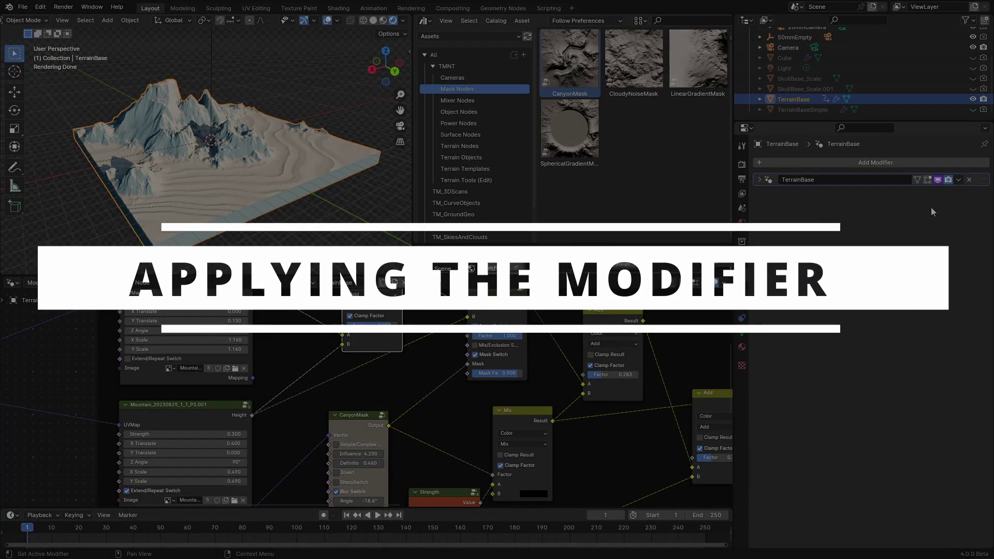
{"action": "left_click", "coordinate": [958, 180]}
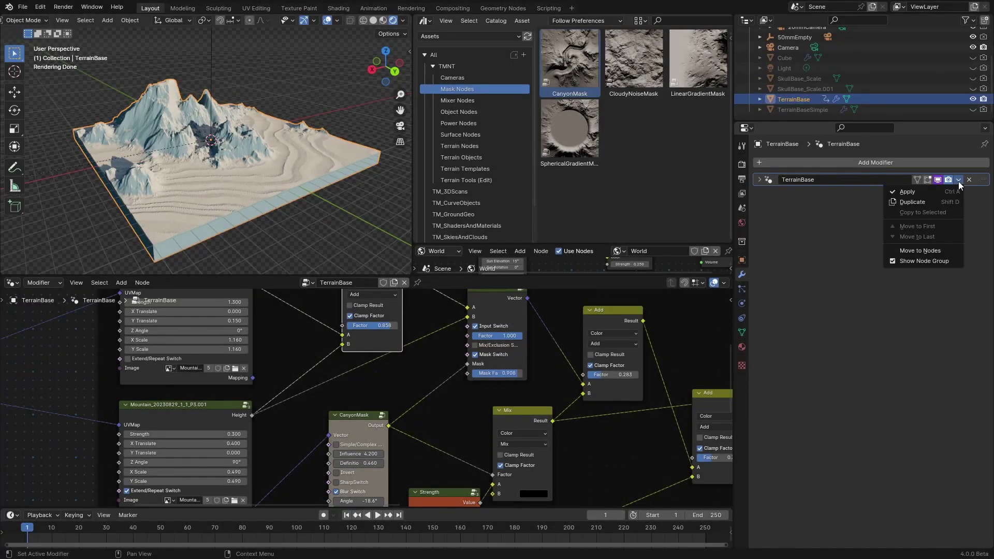
{"action": "left_click", "coordinate": [936, 190]}
- Examine the applied terrain's mesh density in Edit Mode, both close up and as a whole
{"action": "middle_click_drag", "start_coordinate": [383, 189], "coordinate": [258, 183]}
{"action": "key", "text": "Tab"}
{"action": "scroll", "coordinate": [291, 182], "scroll_direction": "up", "scroll_amount": 6}
{"action": "scroll", "coordinate": [291, 182], "scroll_direction": "down", "scroll_amount": 4}
{"action": "scroll", "coordinate": [260, 182], "scroll_direction": "down", "scroll_amount": 6}
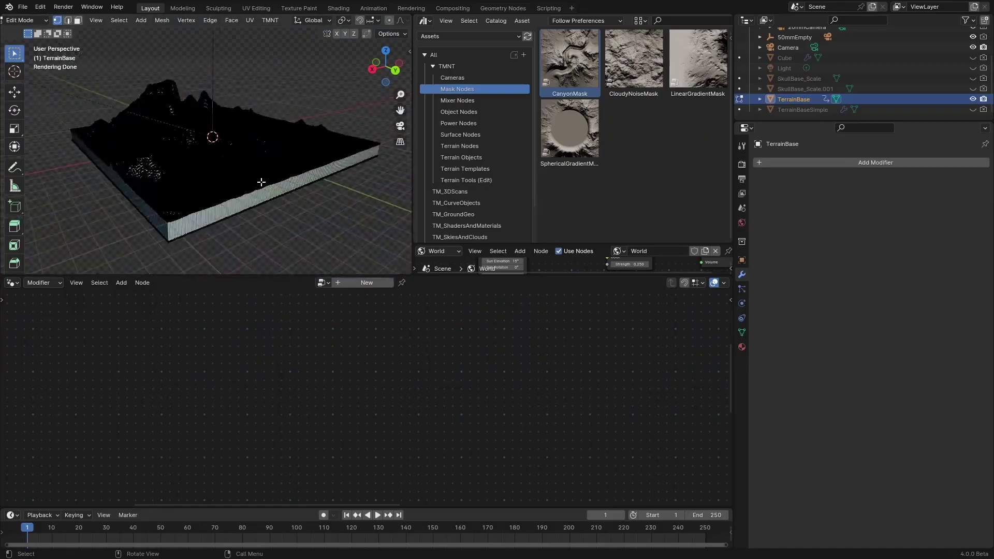
{"action": "scroll", "coordinate": [257, 181], "scroll_direction": "up", "scroll_amount": 6}
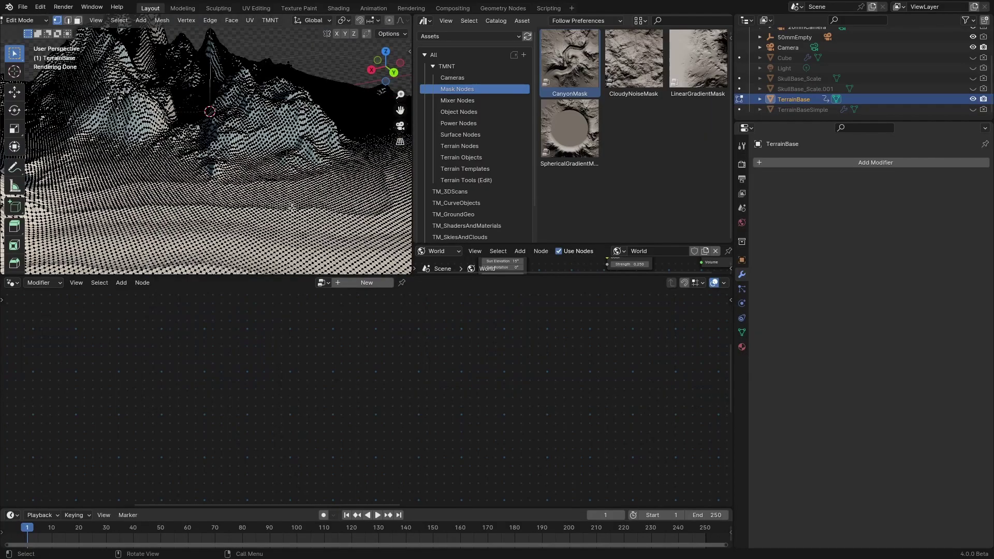
{"action": "middle_click_drag", "start_coordinate": [292, 208], "coordinate": [237, 172]}
{"action": "scroll", "coordinate": [237, 173], "scroll_direction": "up", "scroll_amount": 5}
{"action": "scroll", "coordinate": [237, 173], "scroll_direction": "down", "scroll_amount": 5}
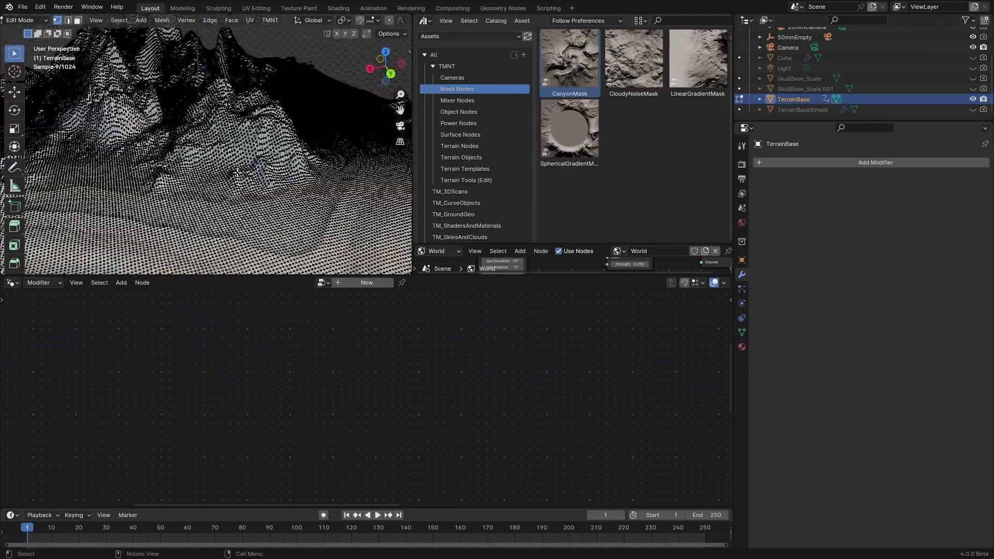
- Restore the TerrainBase modifier and reapply it to the terrain with the HQ Render Switch disabled
{"action": "key", "text": "ctrl+z"}
{"action": "key", "text": "ctrl+z"}
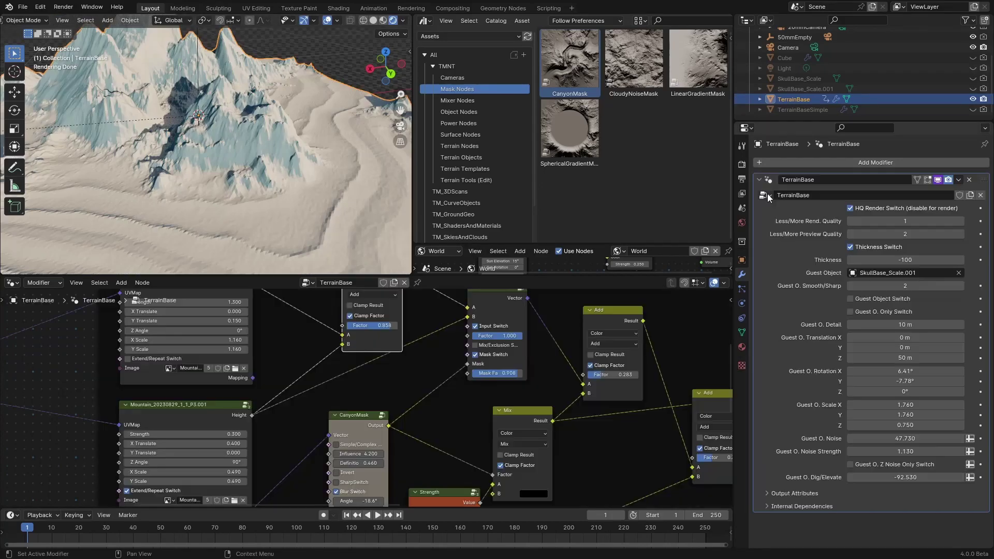
{"action": "left_click", "coordinate": [850, 209]}
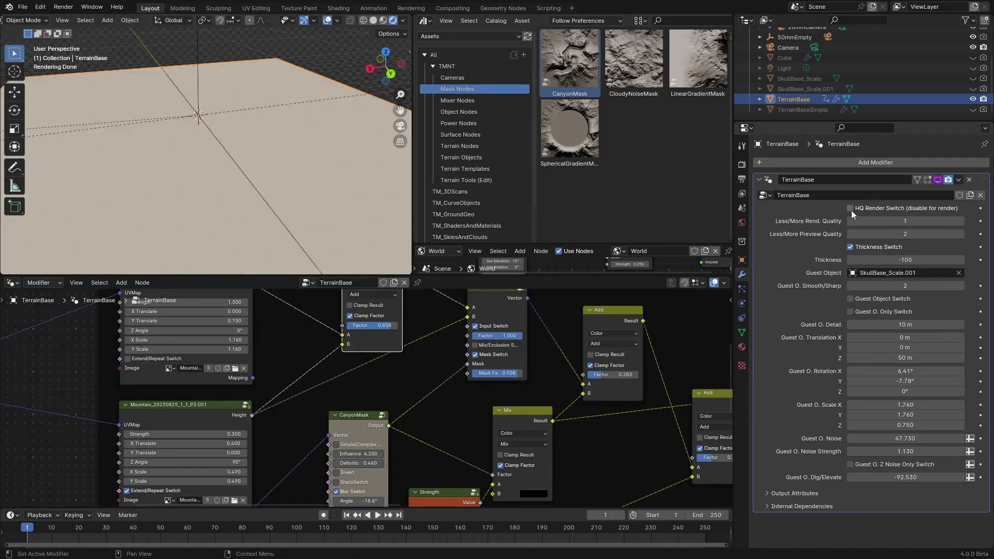
{"action": "left_click", "coordinate": [958, 180]}
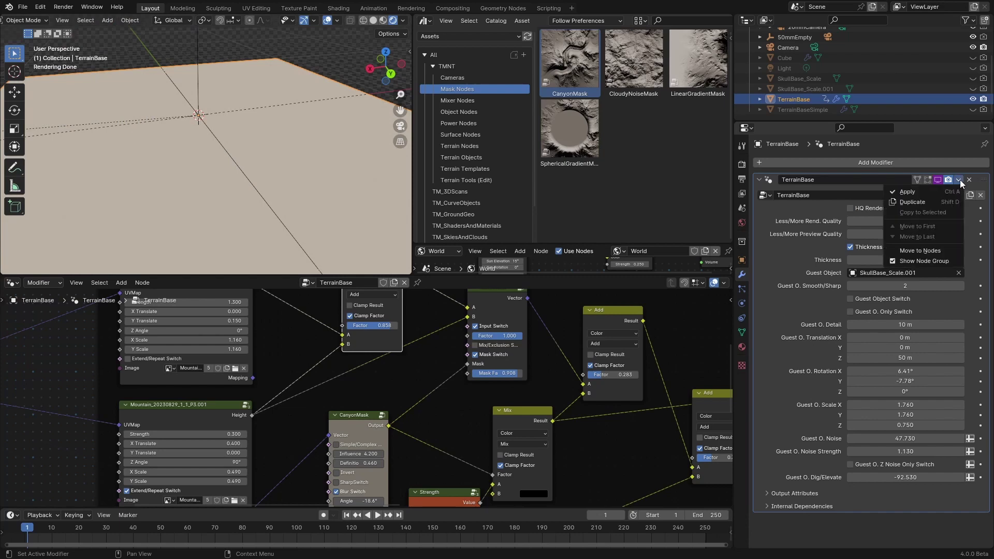
{"action": "left_click", "coordinate": [927, 189]}
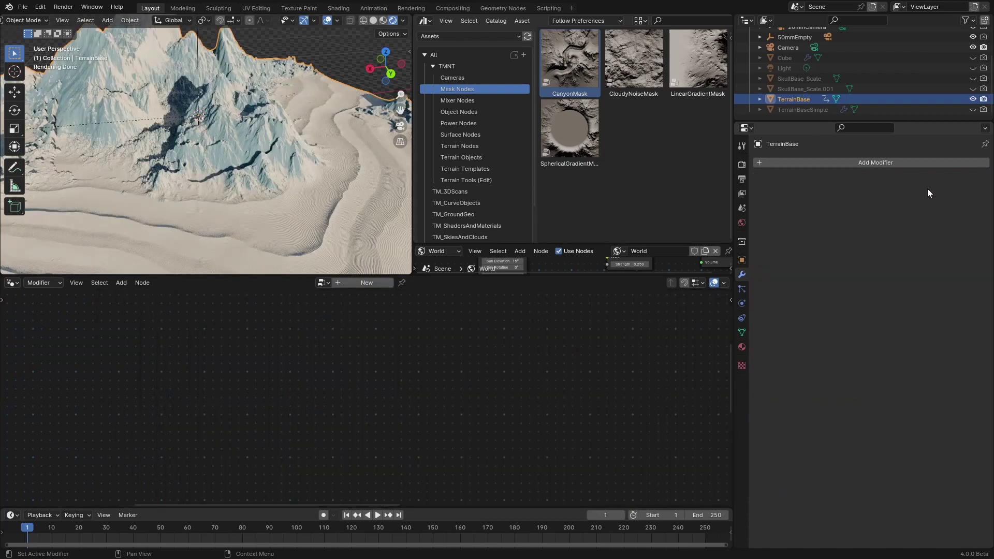
- Inspect the applied full-quality terrain's surface detail up close and from different angles
{"action": "middle_click_drag", "start_coordinate": [196, 146], "coordinate": [201, 173]}
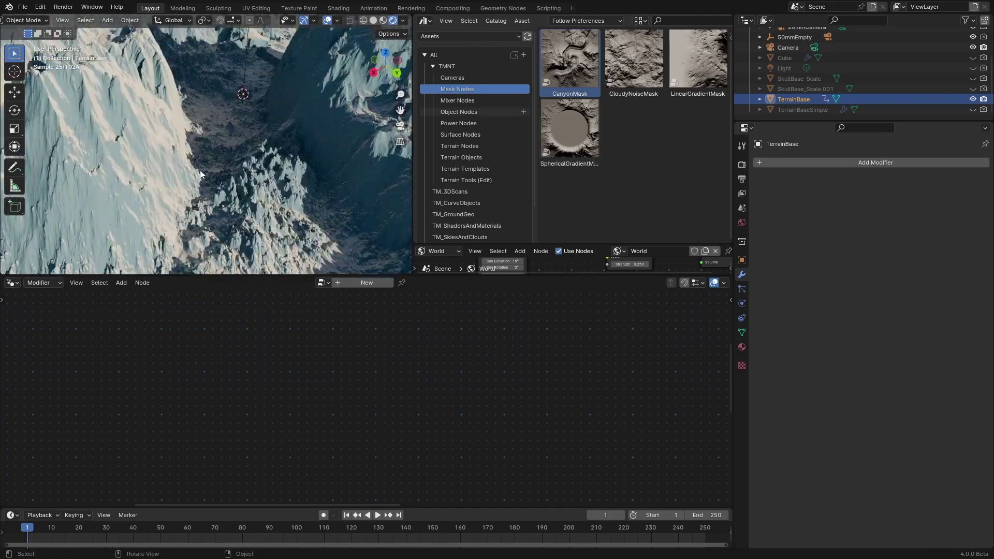
{"action": "middle_click_drag", "start_coordinate": [270, 201], "coordinate": [292, 156]}
{"action": "scroll", "coordinate": [260, 193], "scroll_direction": "down", "scroll_amount": 6}
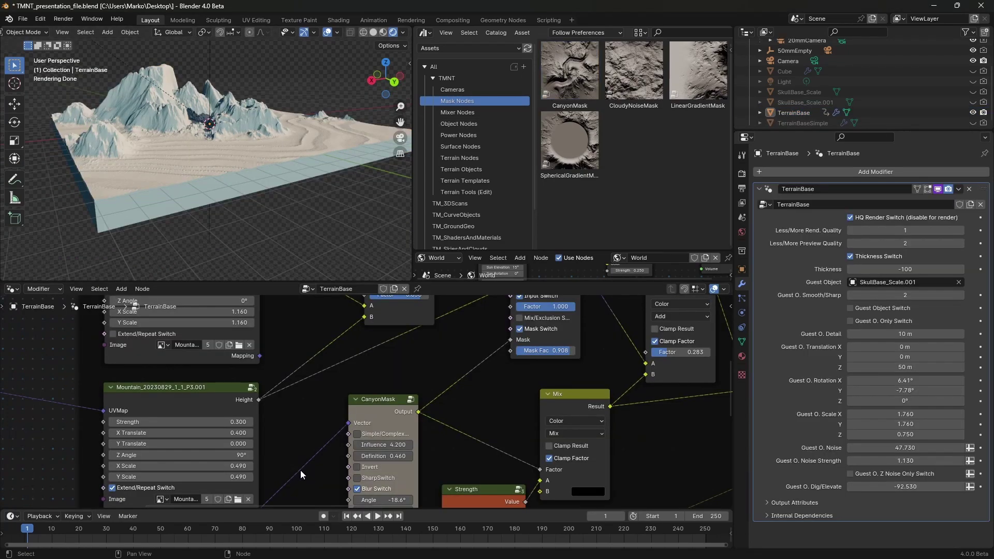
- Route the group input's UVMap links through a reroute point and feed it into the DistortionMaster node's Vector input
{"action": "middle_click_drag", "start_coordinate": [300, 469], "coordinate": [334, 389]}
{"action": "scroll", "coordinate": [302, 449], "scroll_direction": "down", "scroll_amount": 4}
{"action": "scroll", "coordinate": [304, 455], "scroll_direction": "up", "scroll_amount": 2}
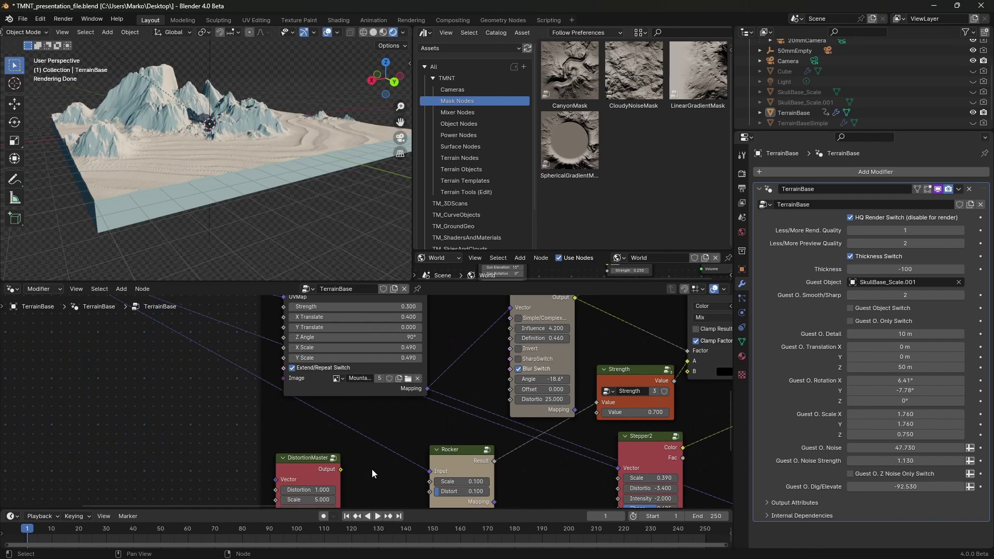
{"action": "scroll", "coordinate": [306, 456], "scroll_direction": "down", "scroll_amount": 3}
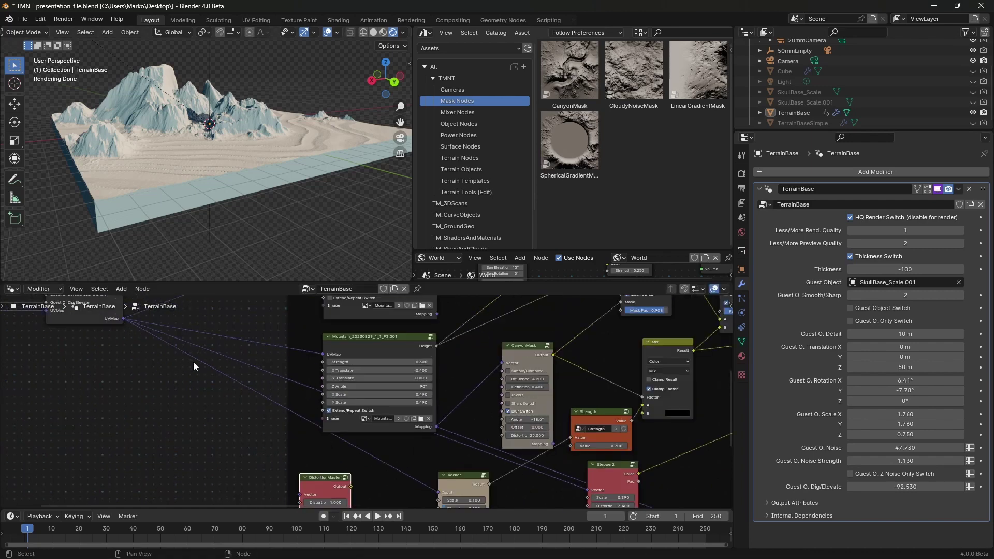
{"action": "middle_click_drag", "start_coordinate": [196, 335], "coordinate": [236, 374]}
{"action": "middle_click_drag", "start_coordinate": [415, 477], "coordinate": [369, 487]}
{"action": "scroll", "coordinate": [368, 486], "scroll_direction": "down", "scroll_amount": 1}
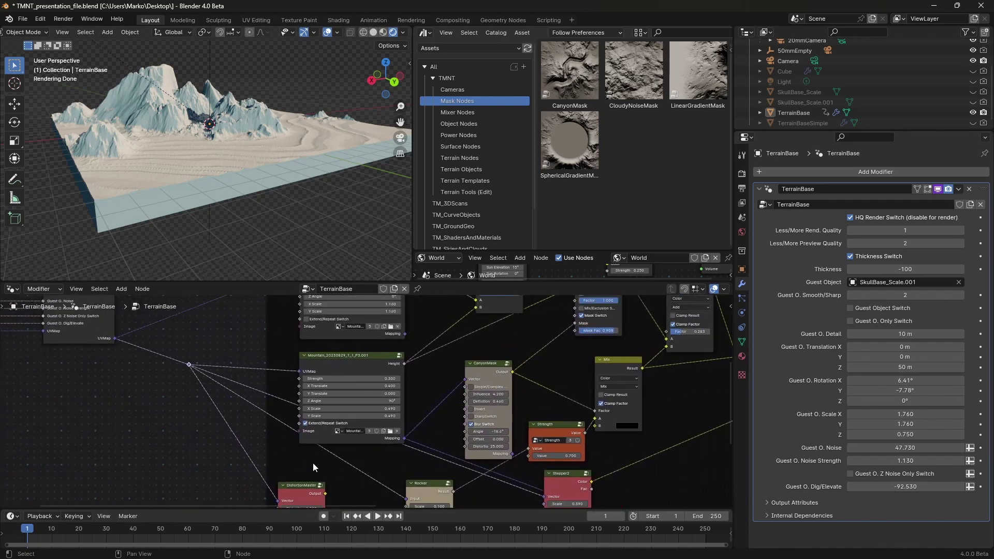
- Rearrange the DistortionMaster node and both Mountain height nodes closer to the group input to make room before the mixers
{"action": "middle_click_drag", "start_coordinate": [313, 469], "coordinate": [359, 474]}
{"action": "left_click_drag", "start_coordinate": [347, 488], "coordinate": [264, 478]}
{"action": "middle_click_drag", "start_coordinate": [239, 231], "coordinate": [261, 248]}
{"action": "scroll", "coordinate": [262, 341], "scroll_direction": "down", "scroll_amount": 3}
{"action": "middle_click_drag", "start_coordinate": [273, 368], "coordinate": [219, 390]}
{"action": "left_click_drag", "start_coordinate": [236, 486], "coordinate": [296, 402]}
{"action": "scroll", "coordinate": [290, 404], "scroll_direction": "up", "scroll_amount": 1}
{"action": "mouse_move", "coordinate": [284, 404]}
{"action": "middle_mouse_down"}
{"action": "mouse_move", "coordinate": [284, 420]}
{"action": "mouse_move", "coordinate": [297, 406]}
{"action": "middle_mouse_up"}
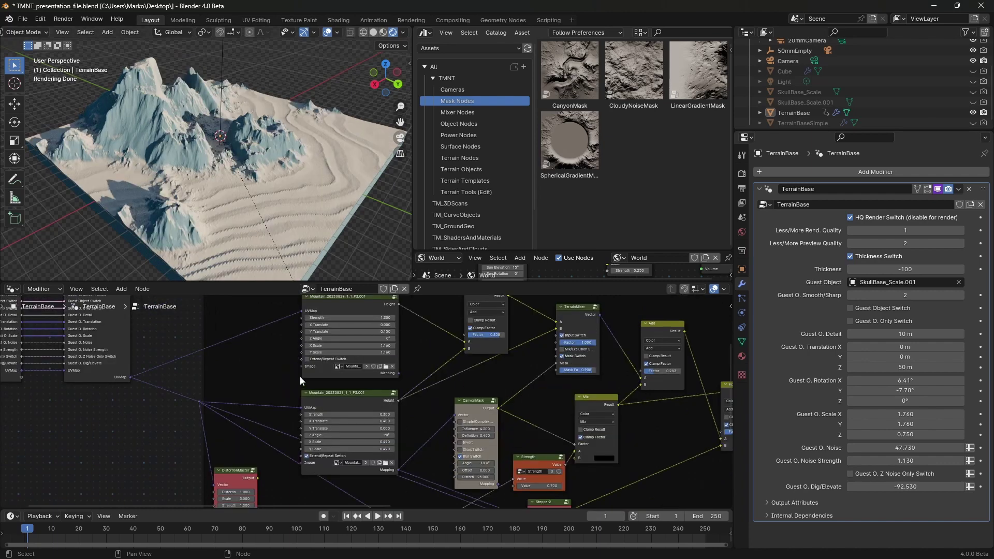
{"action": "middle_click_drag", "start_coordinate": [301, 381], "coordinate": [314, 423]}
{"action": "left_click_drag", "start_coordinate": [339, 345], "coordinate": [282, 330]}
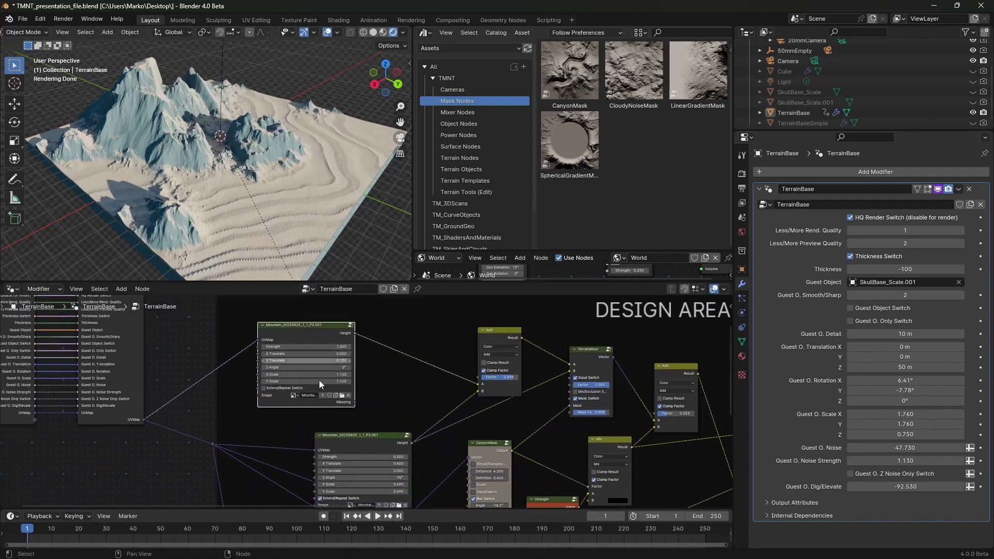
{"action": "left_click_drag", "start_coordinate": [360, 443], "coordinate": [281, 426]}
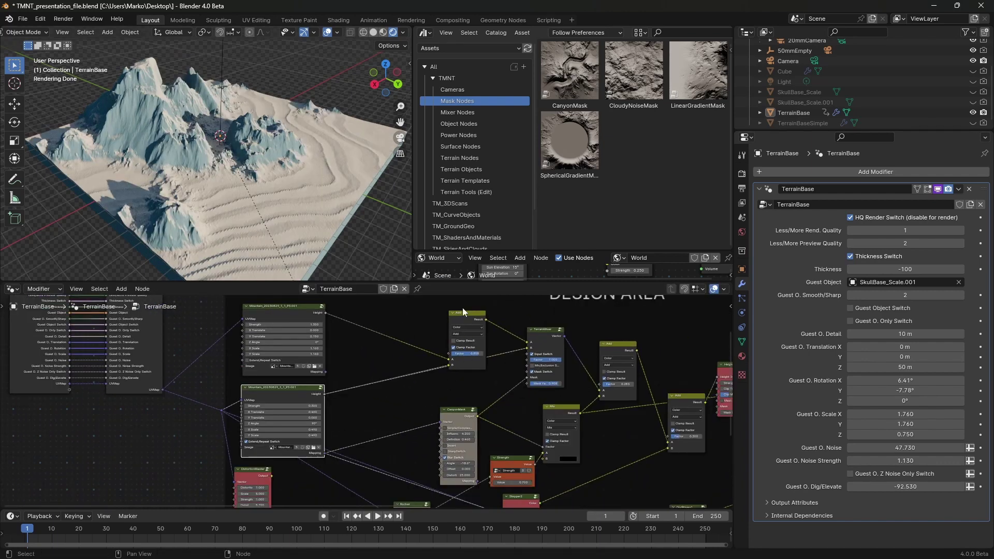
- Duplicate the Add node that combines the two mountain heights and set the copy's blending mode to Mix
{"action": "left_click", "coordinate": [467, 320]}
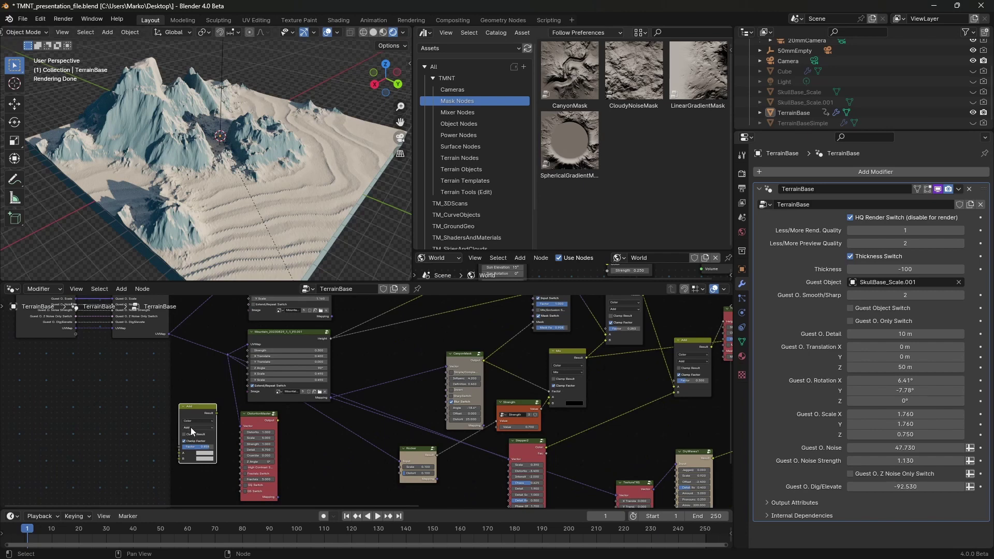
{"action": "scroll", "coordinate": [191, 427], "scroll_direction": "up", "scroll_amount": 1}
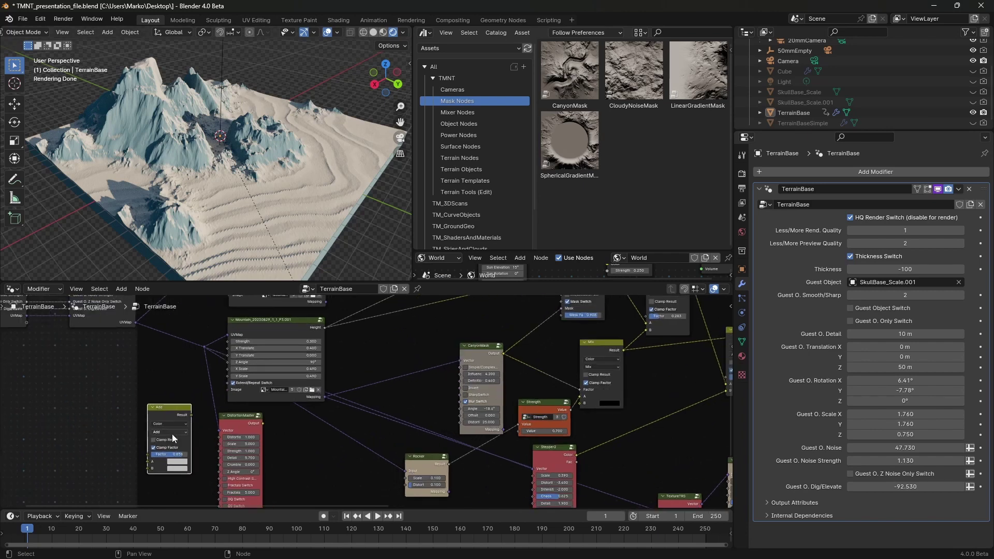
{"action": "left_click", "coordinate": [171, 433]}
{"action": "left_click", "coordinate": [158, 287]}
{"action": "left_click_drag", "start_coordinate": [173, 403], "coordinate": [312, 443]}
- Place the Mix node beside Mountain_20230829_1_1_P3.001, linking DistortionMaster's Output to B and the mountain's Height to A
{"action": "middle_click_drag", "start_coordinate": [269, 431], "coordinate": [273, 404]}
{"action": "left_click_drag", "start_coordinate": [267, 396], "coordinate": [287, 472]}
{"action": "middle_click_drag", "start_coordinate": [306, 411], "coordinate": [270, 455]}
{"action": "left_click_drag", "start_coordinate": [270, 455], "coordinate": [353, 347]}
{"action": "middle_click_drag", "start_coordinate": [316, 359], "coordinate": [298, 401]}
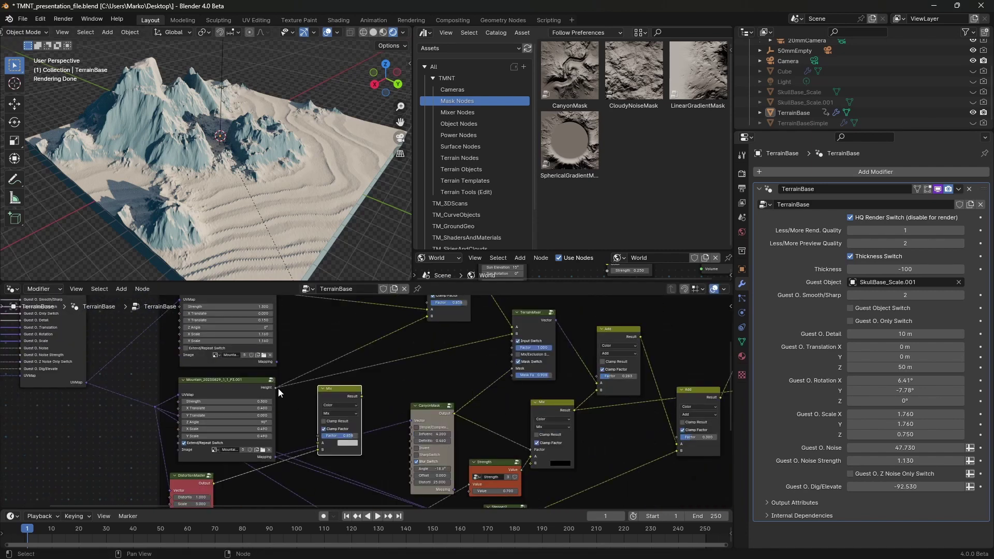
{"action": "left_click_drag", "start_coordinate": [278, 389], "coordinate": [319, 444]}
- Set the new Mix node's Factor to 0.275 and connect its Result to TerrainMixer's B input
{"action": "left_click_drag", "start_coordinate": [351, 416], "coordinate": [316, 433]}
{"action": "scroll", "coordinate": [288, 387], "scroll_direction": "up", "scroll_amount": 2}
{"action": "left_click_drag", "start_coordinate": [346, 383], "coordinate": [347, 375]}
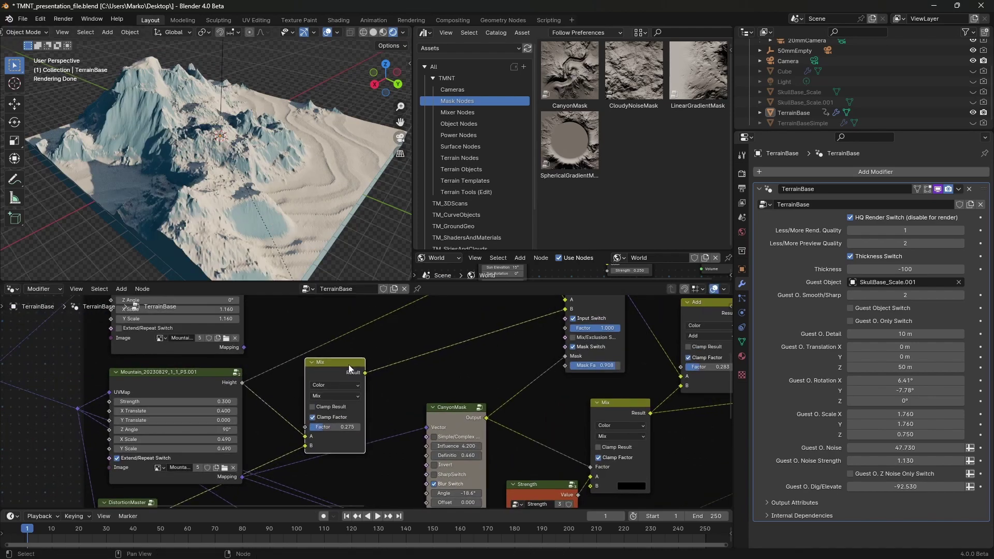
{"action": "mouse_move", "coordinate": [303, 142]}
{"action": "middle_mouse_down"}
{"action": "mouse_move", "coordinate": [275, 150]}
{"action": "mouse_move", "coordinate": [306, 147]}
{"action": "mouse_move", "coordinate": [303, 169]}
{"action": "mouse_move", "coordinate": [252, 160]}
{"action": "mouse_move", "coordinate": [290, 150]}
{"action": "middle_mouse_up"}
{"action": "scroll", "coordinate": [390, 378], "scroll_direction": "down", "scroll_amount": 1}
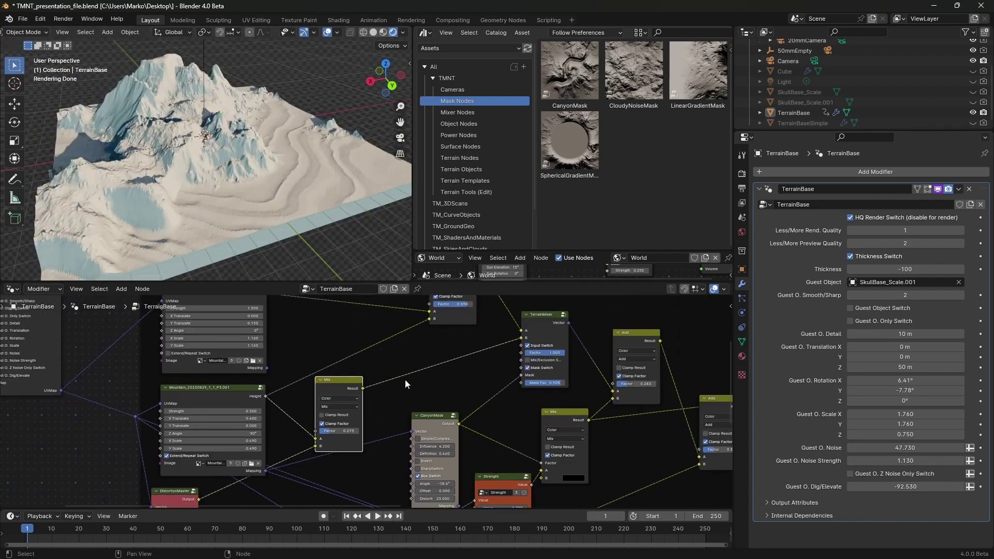
- Reroute the Mix Result into the Add node's B, feed the mountain's Height to TerrainMixer's B, and set the Mix Factor to 0.075
{"action": "middle_click_drag", "start_coordinate": [405, 381], "coordinate": [401, 407]}
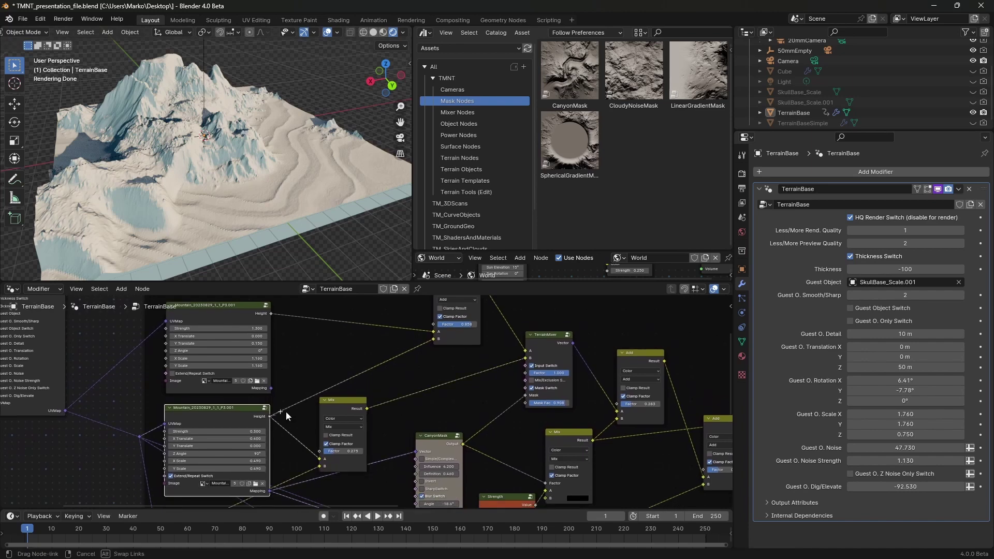
{"action": "left_click_drag", "start_coordinate": [524, 357], "coordinate": [432, 339]}
{"action": "left_click_drag", "start_coordinate": [343, 451], "coordinate": [324, 451]}
- Disable the HQ Render Switch on the TerrainBase modifier of the distorted terrain
{"action": "middle_click_drag", "start_coordinate": [223, 176], "coordinate": [326, 203]}
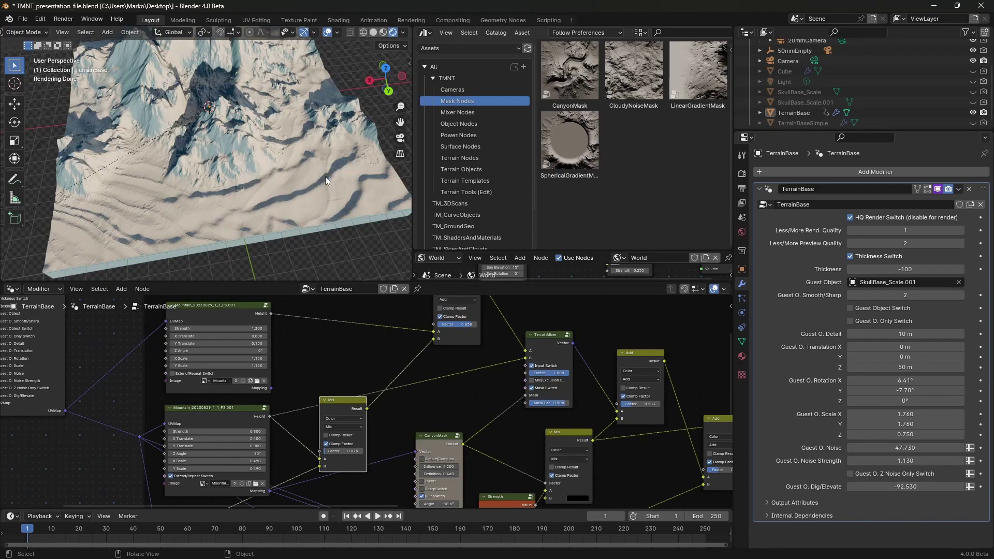
{"action": "mouse_move", "coordinate": [313, 173]}
{"action": "middle_mouse_down"}
{"action": "mouse_move", "coordinate": [337, 185]}
{"action": "mouse_move", "coordinate": [343, 174]}
{"action": "mouse_move", "coordinate": [308, 183]}
{"action": "mouse_move", "coordinate": [338, 138]}
{"action": "mouse_move", "coordinate": [309, 186]}
{"action": "mouse_move", "coordinate": [323, 166]}
{"action": "middle_mouse_up"}
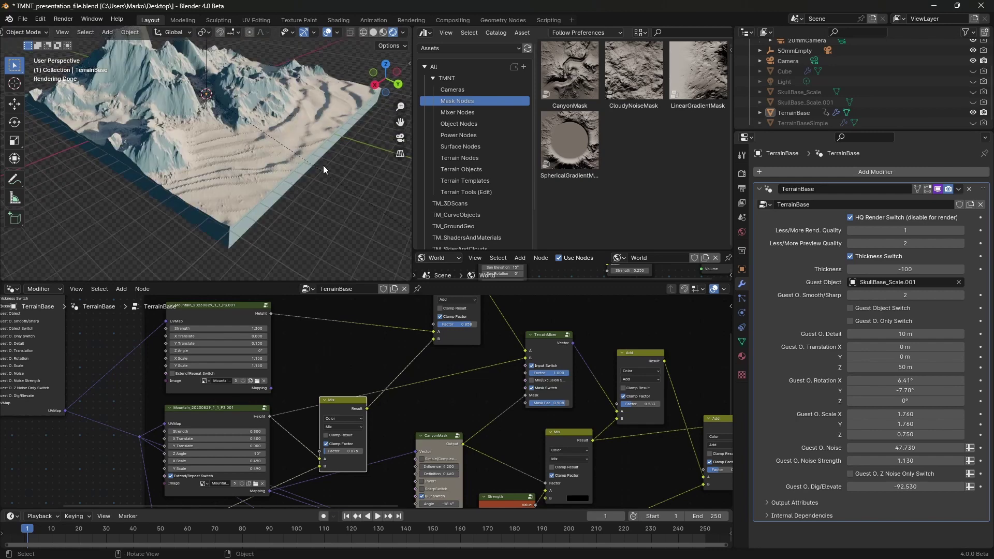
{"action": "left_click", "coordinate": [851, 217]}
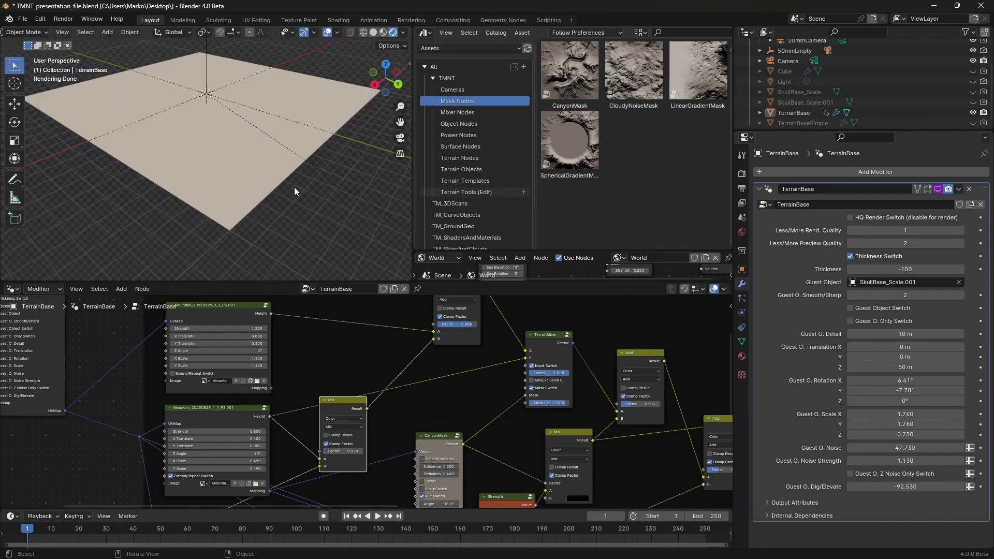